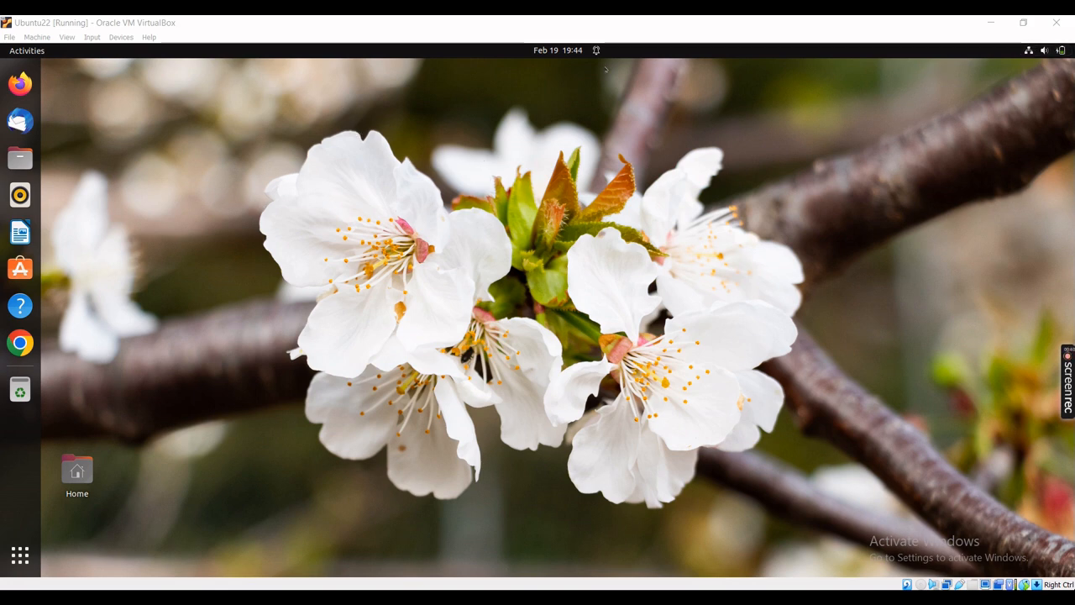
Step: Power off the Ubuntu22 guest, and clear the Thumbnail Maker and Notepad windows to get back to VirtualBox Manager
click(1046, 50)
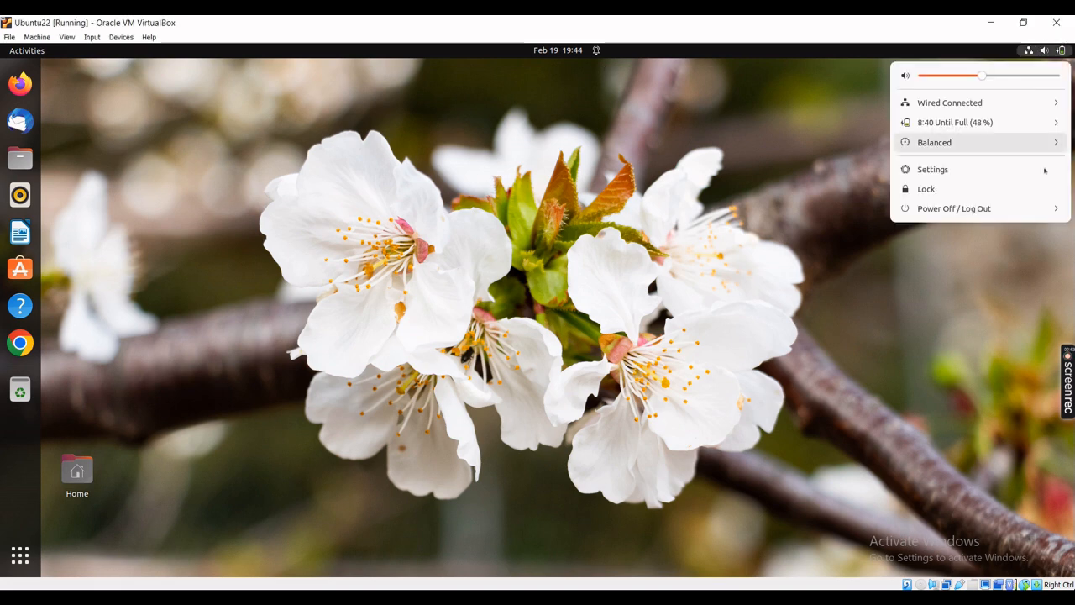
click(975, 206)
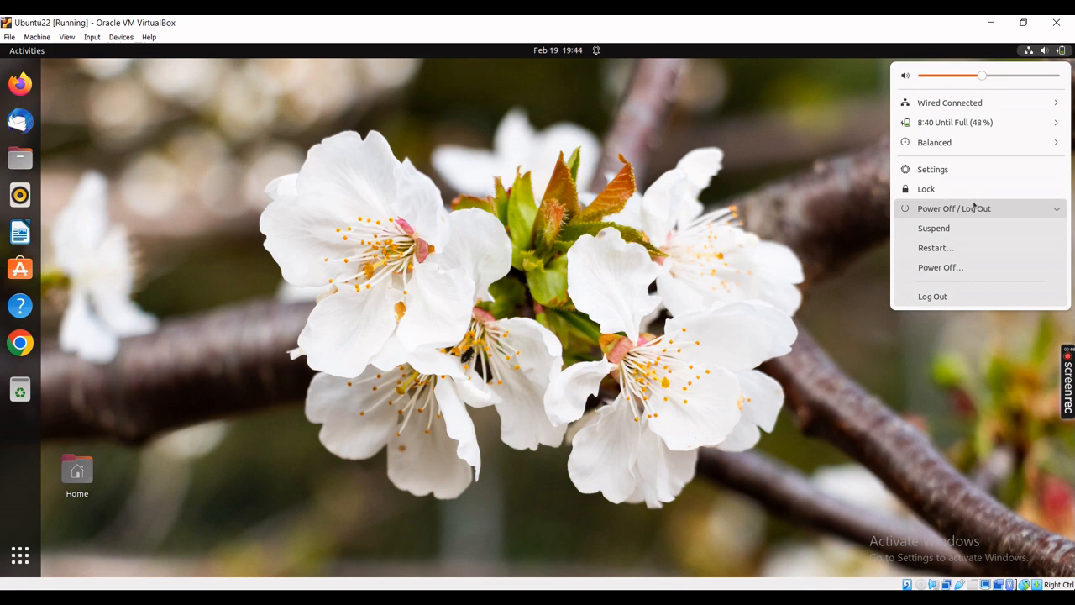
click(949, 268)
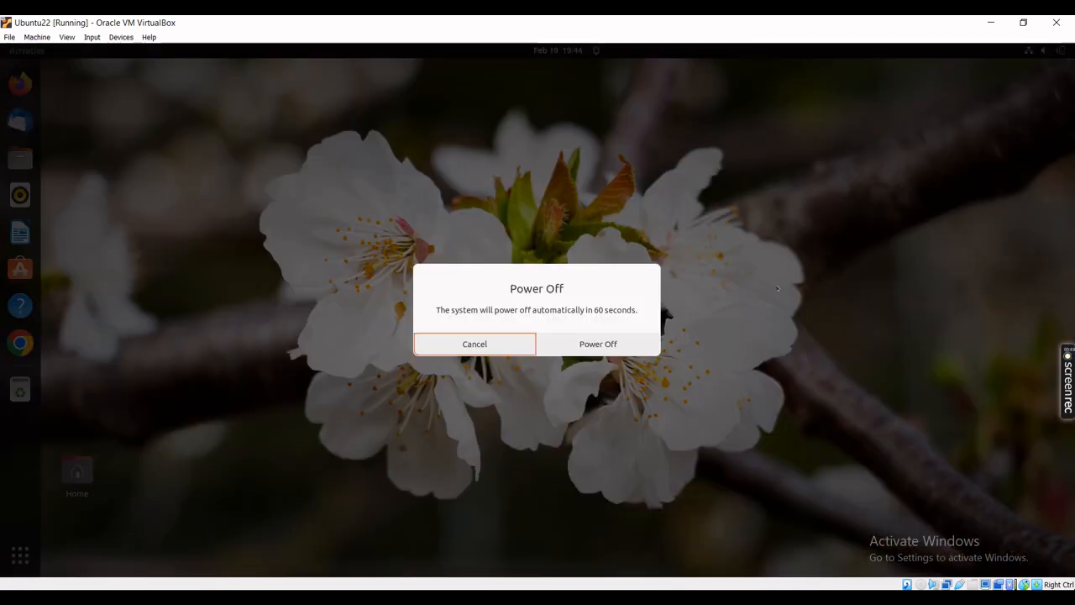
click(609, 341)
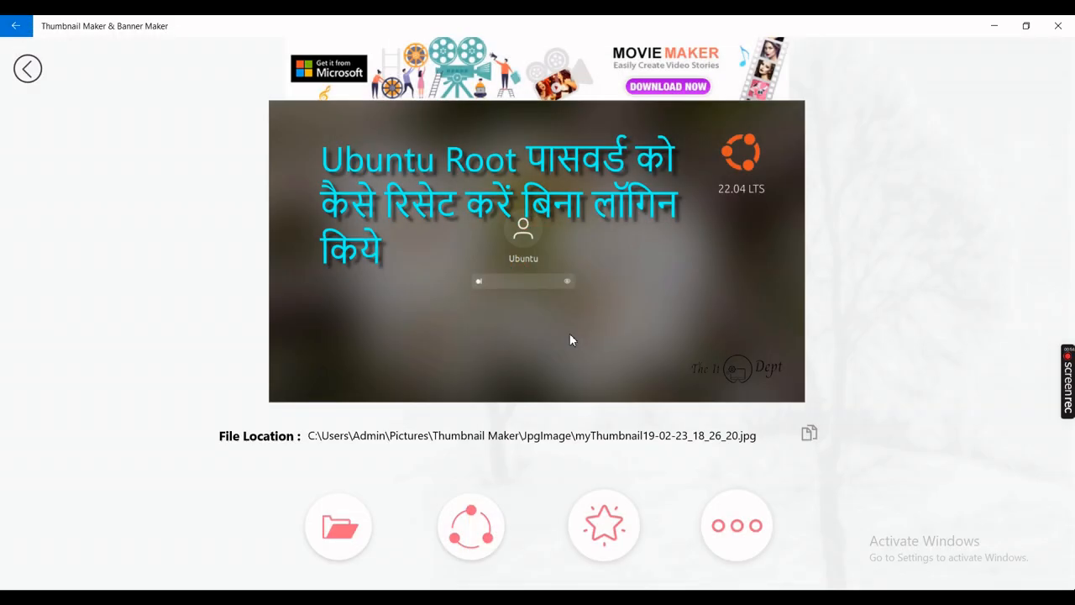
click(1057, 25)
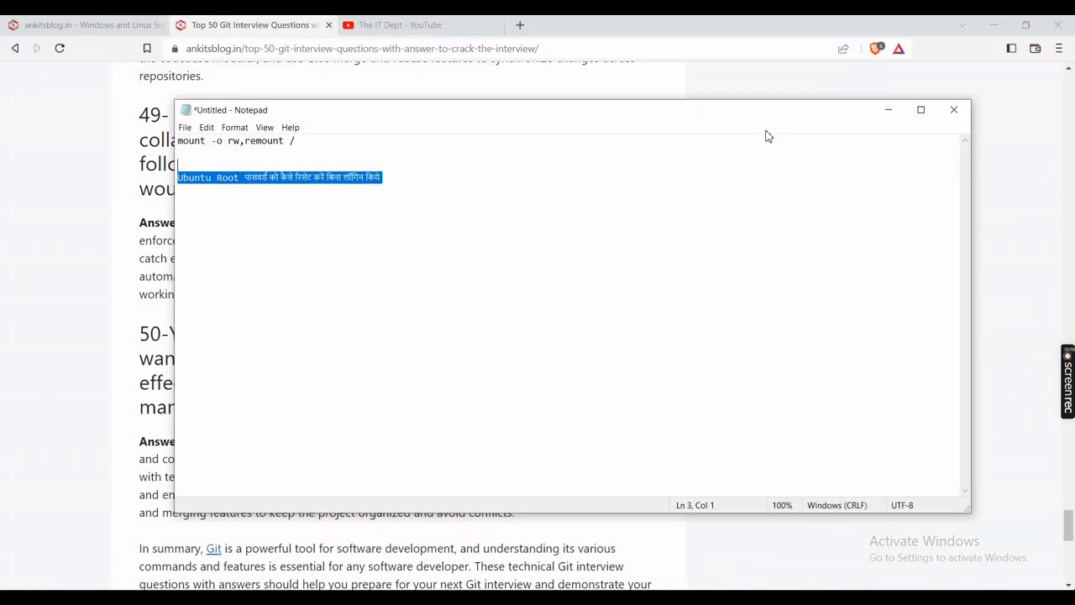
click(889, 110)
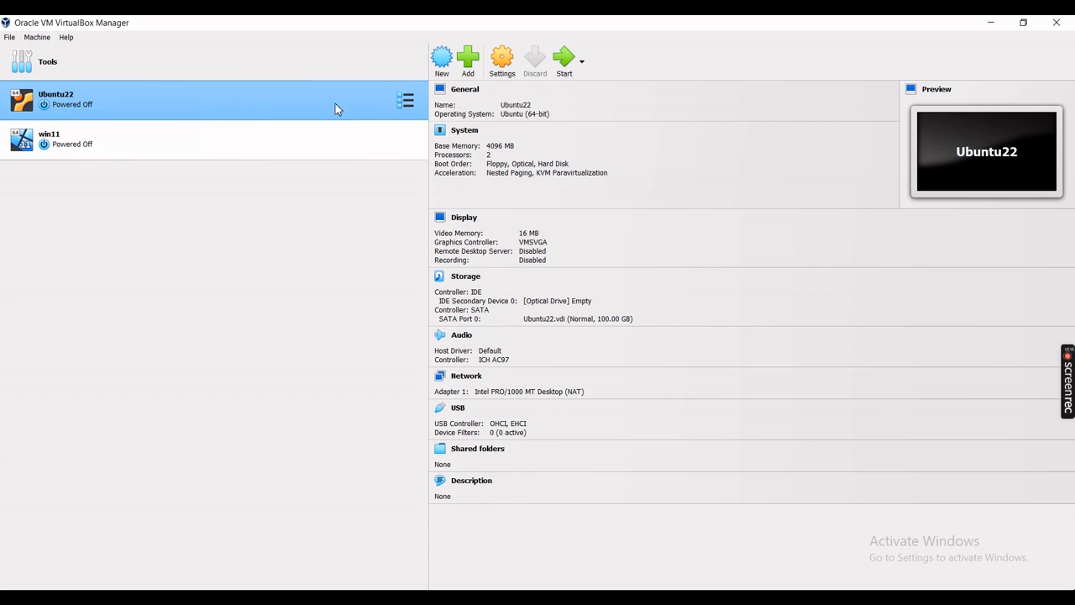
Step: Start an appliance export and choose Ubuntu22 as the virtual machine to include
click(10, 38)
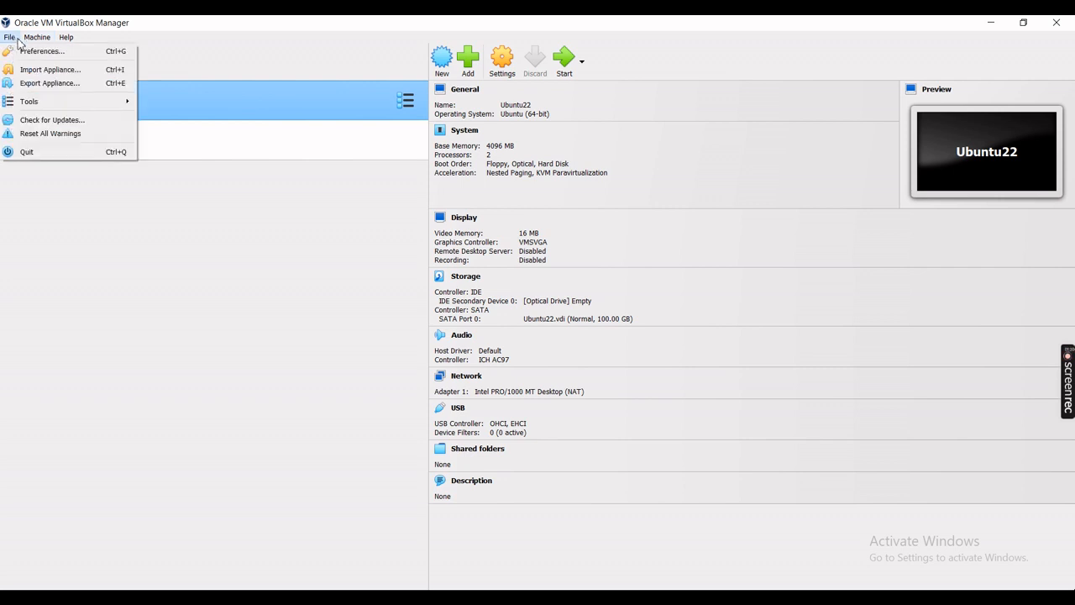
click(51, 85)
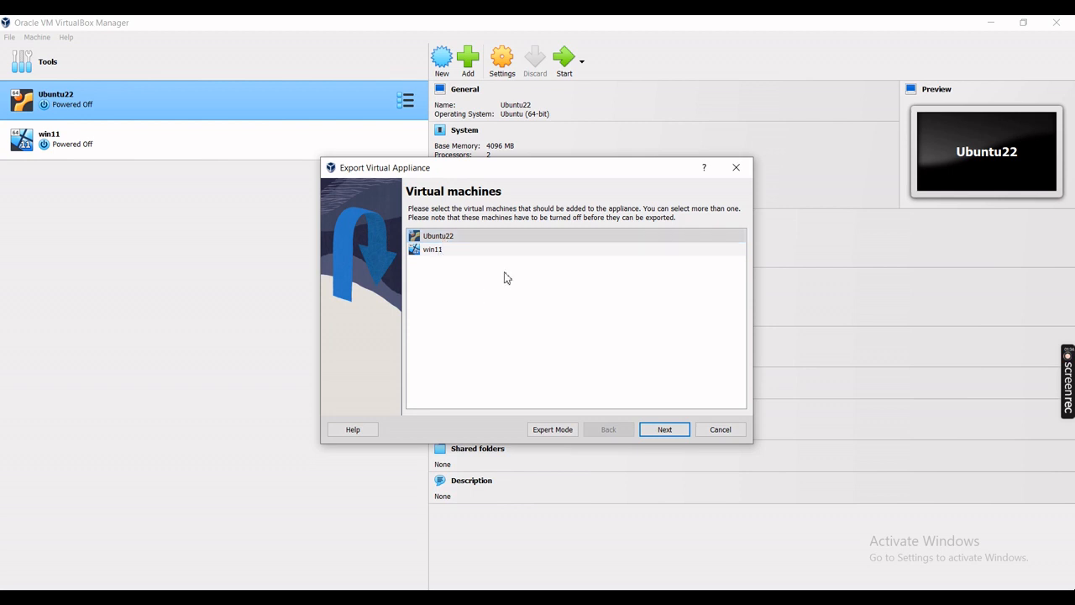
click(457, 240)
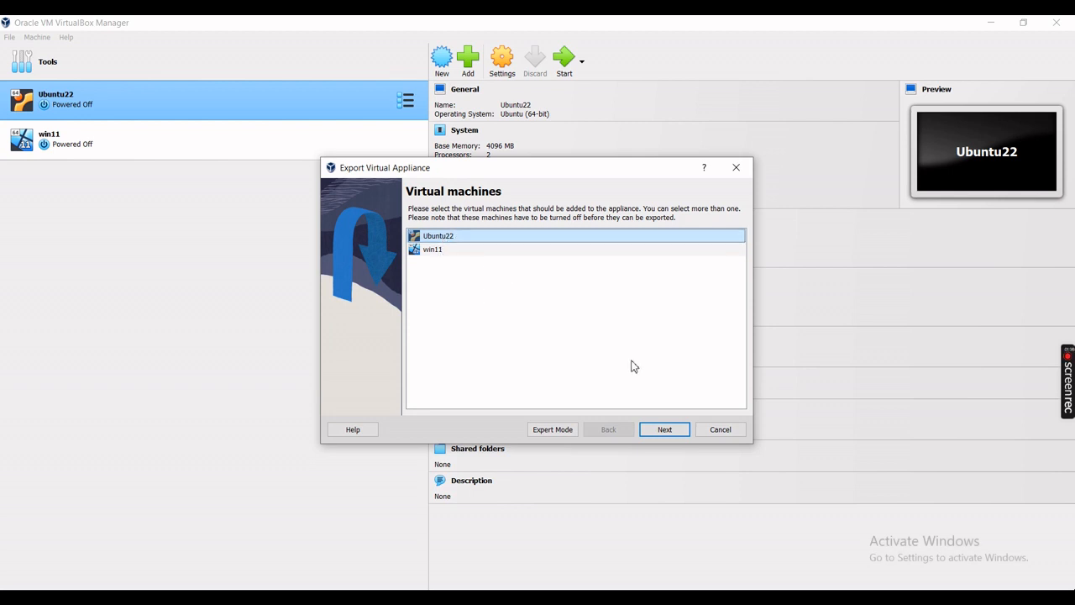
click(670, 429)
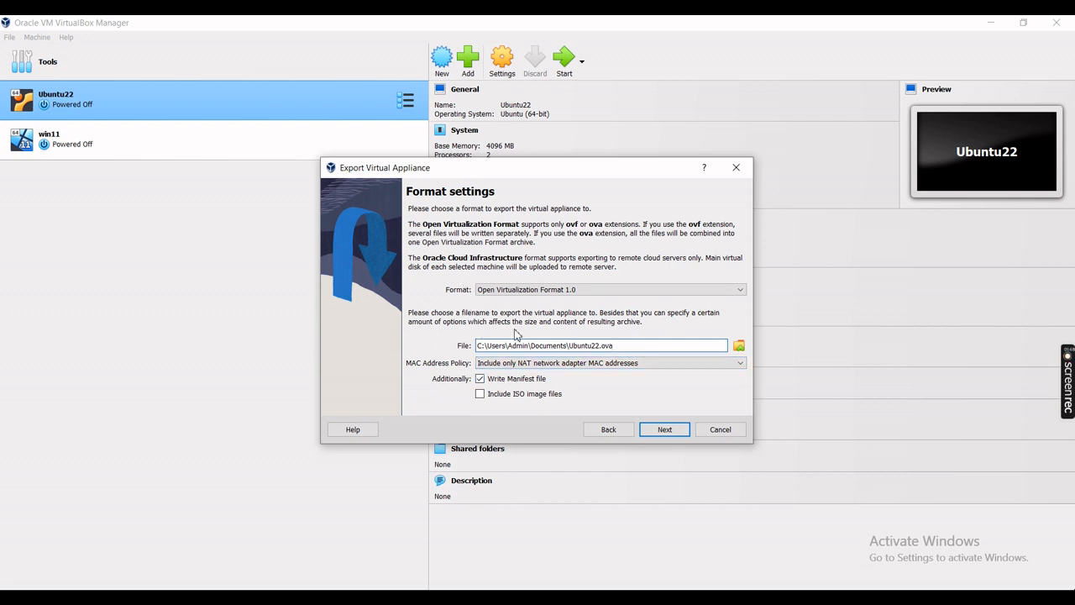
Step: Choose Open Virtualization Format 1.0 and accept C:\Users\Admin\Documents\Ubuntu22.ova as the export file
click(596, 291)
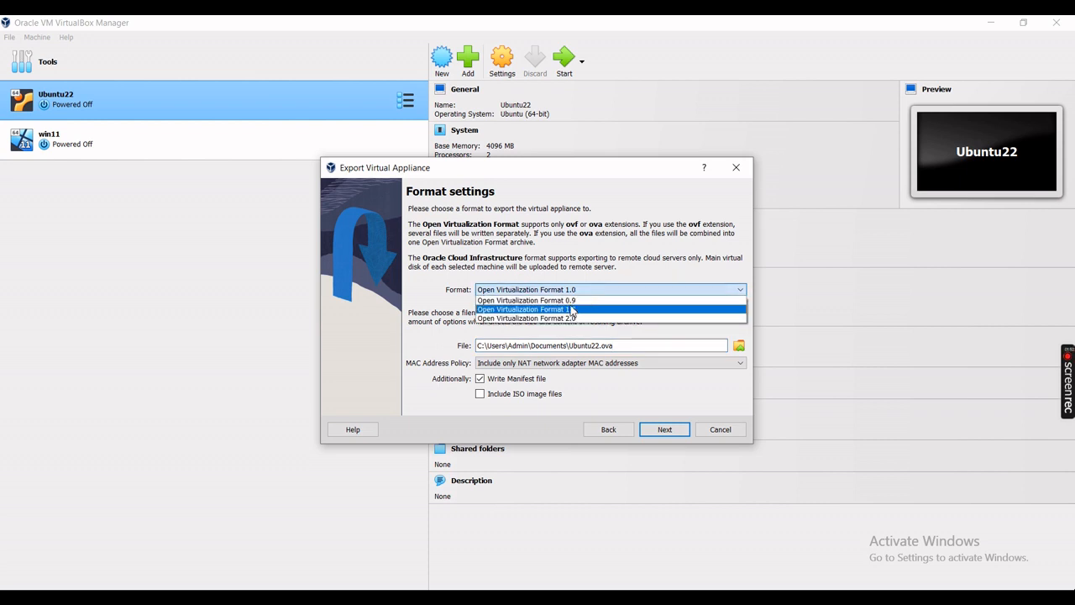
click(572, 310)
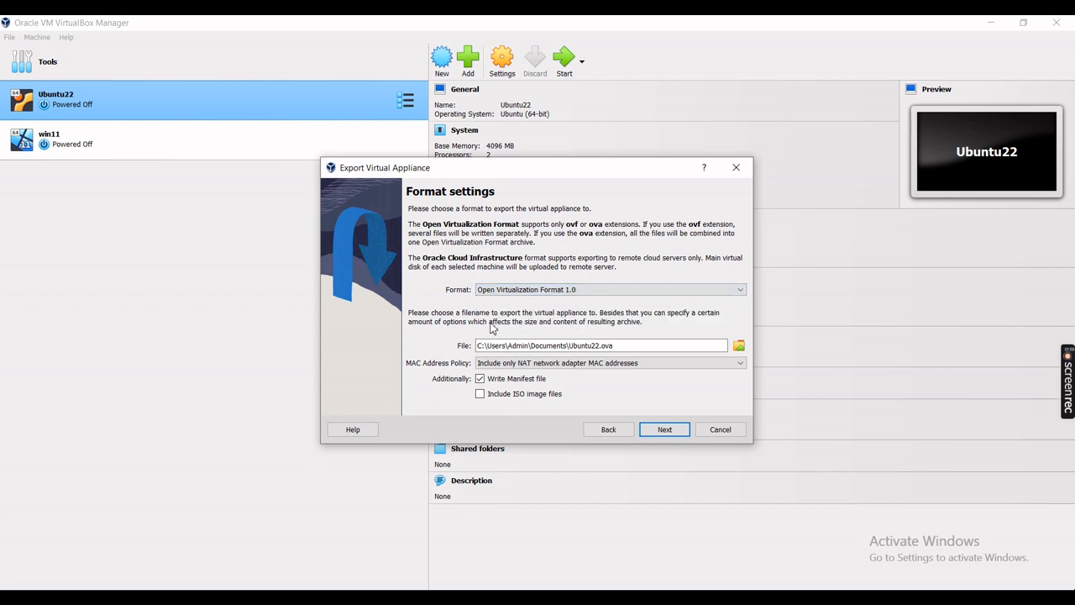
click(502, 352)
click(665, 430)
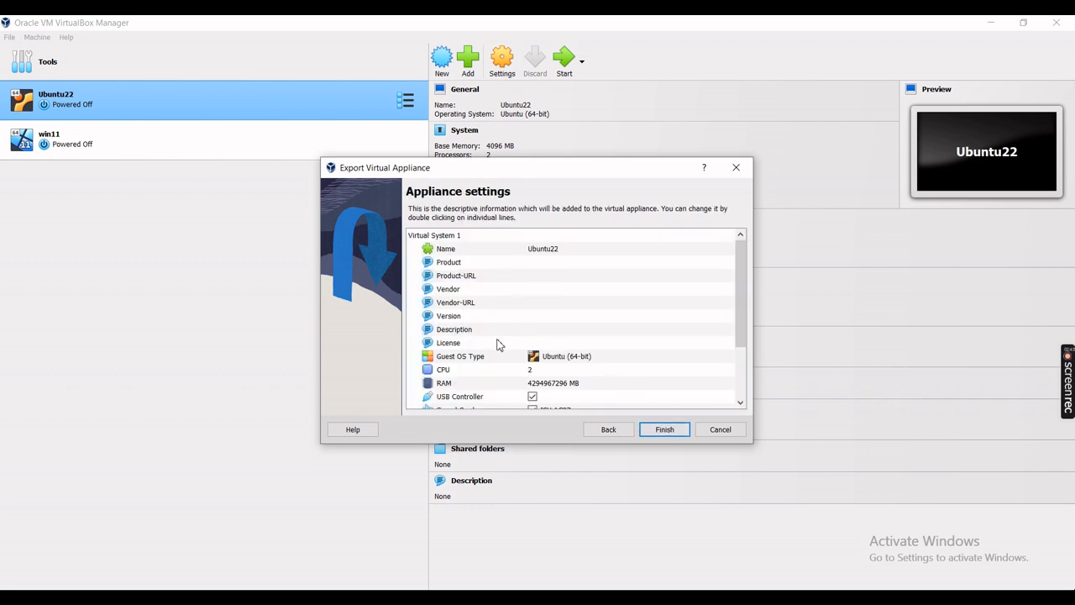
Step: Review the appliance and format settings for Ubuntu22, and run the export
scroll(499, 345, down, 2)
scroll(499, 344, down, 1)
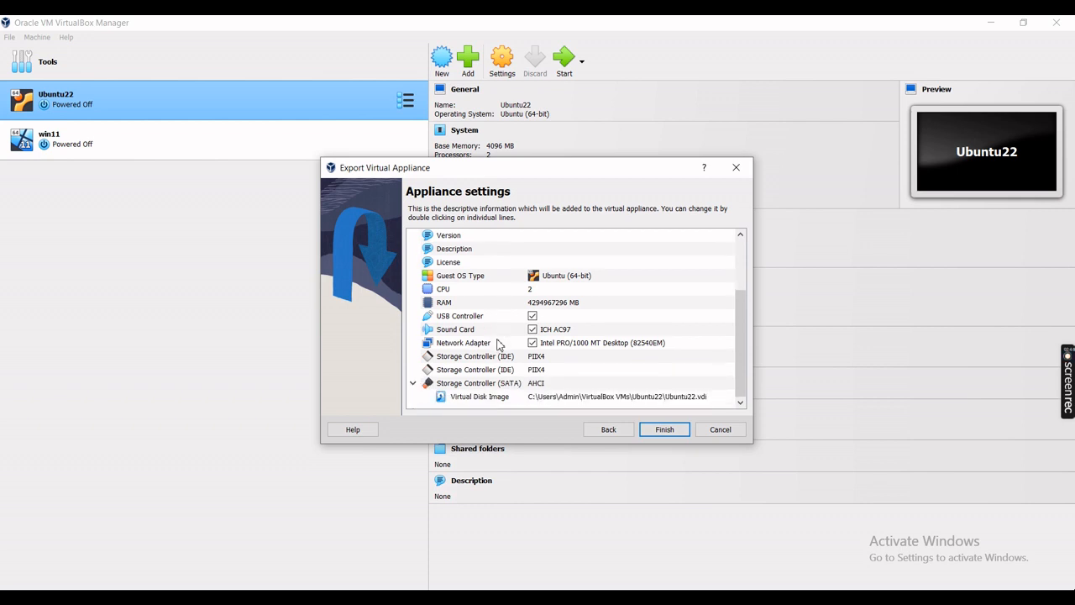
scroll(499, 345, up, 3)
scroll(499, 344, down, 3)
click(609, 430)
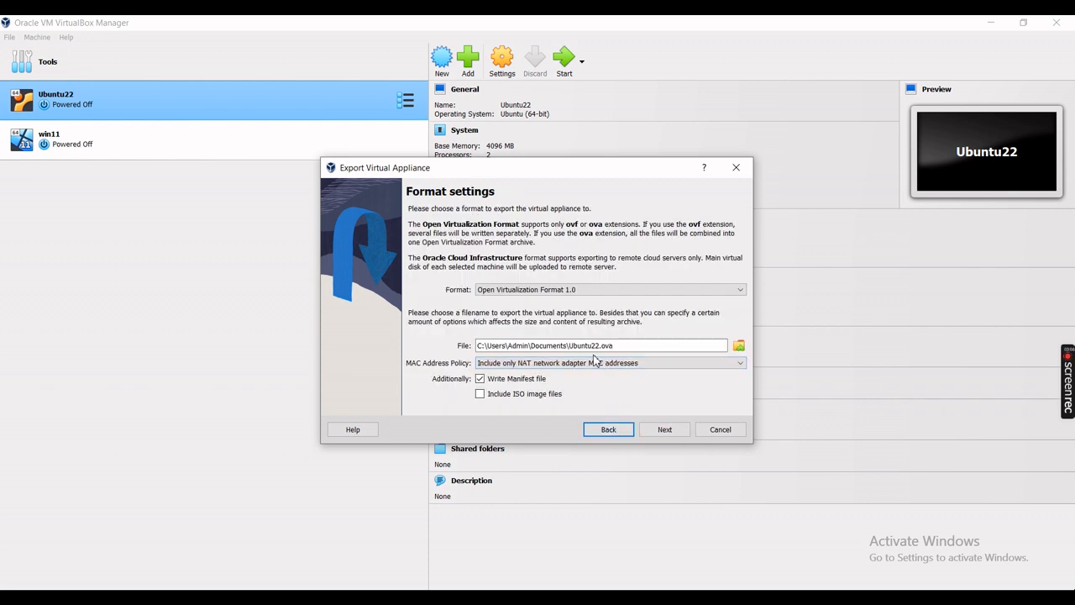
click(662, 433)
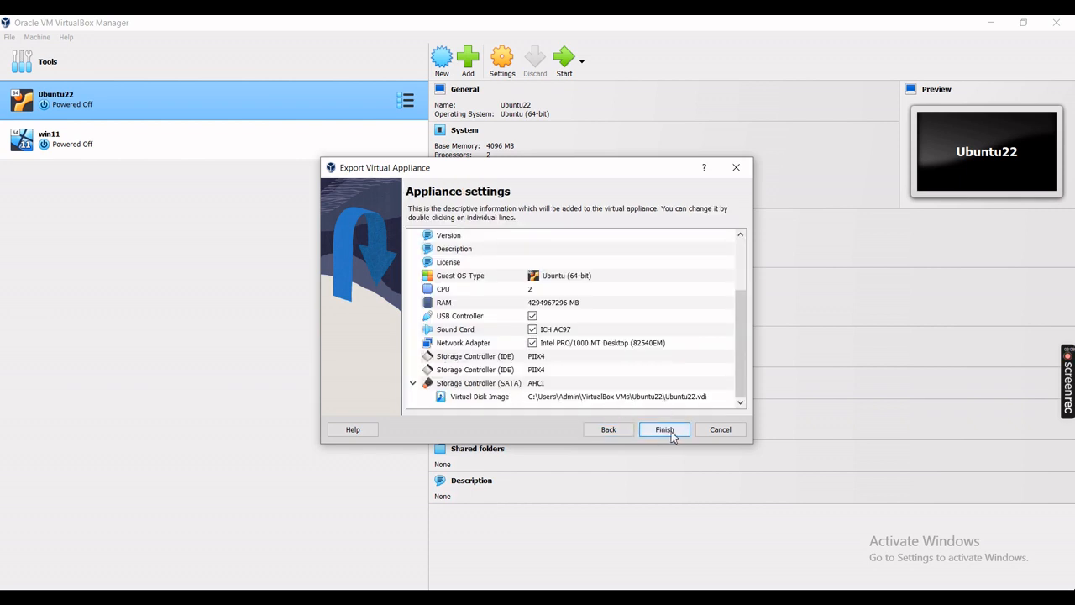
click(672, 434)
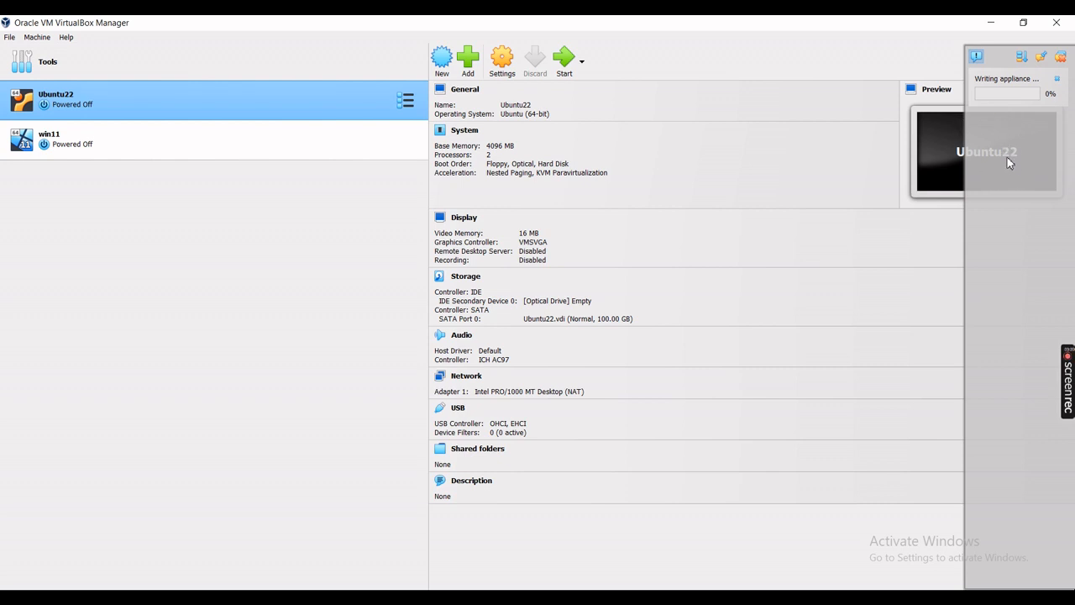
Step: Open the Documents folder in File Explorer, turn on file name extensions to check the export file, and minimise the window
click(343, 597)
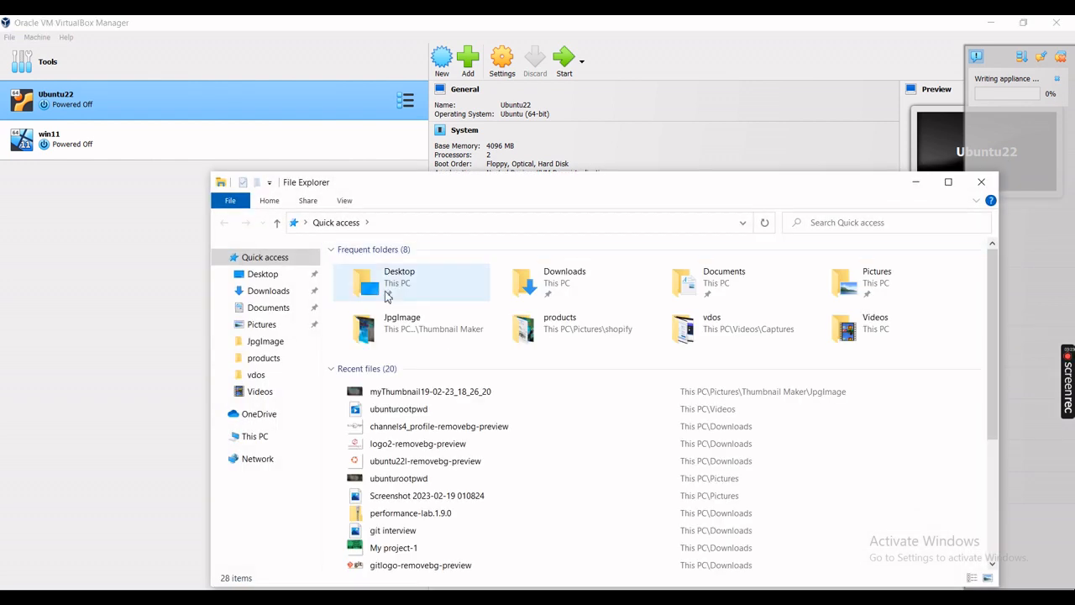
click(282, 309)
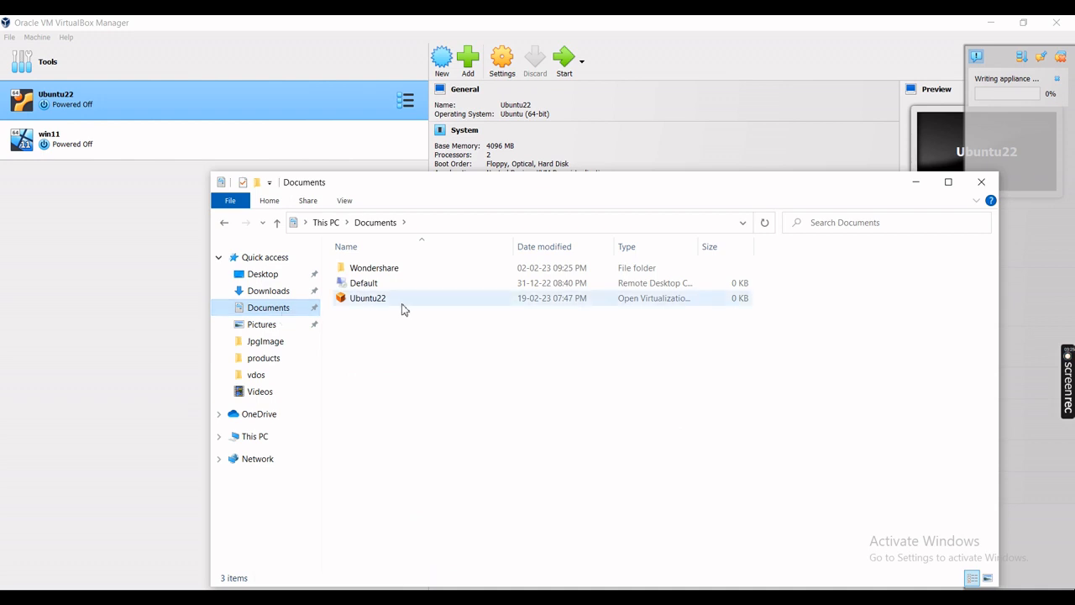
click(344, 202)
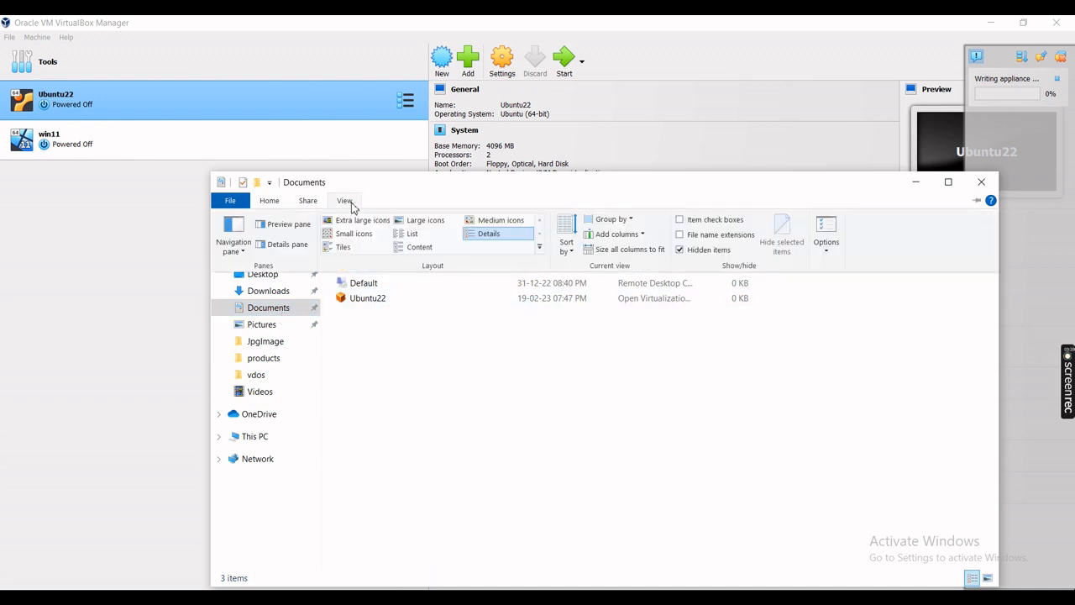
click(681, 236)
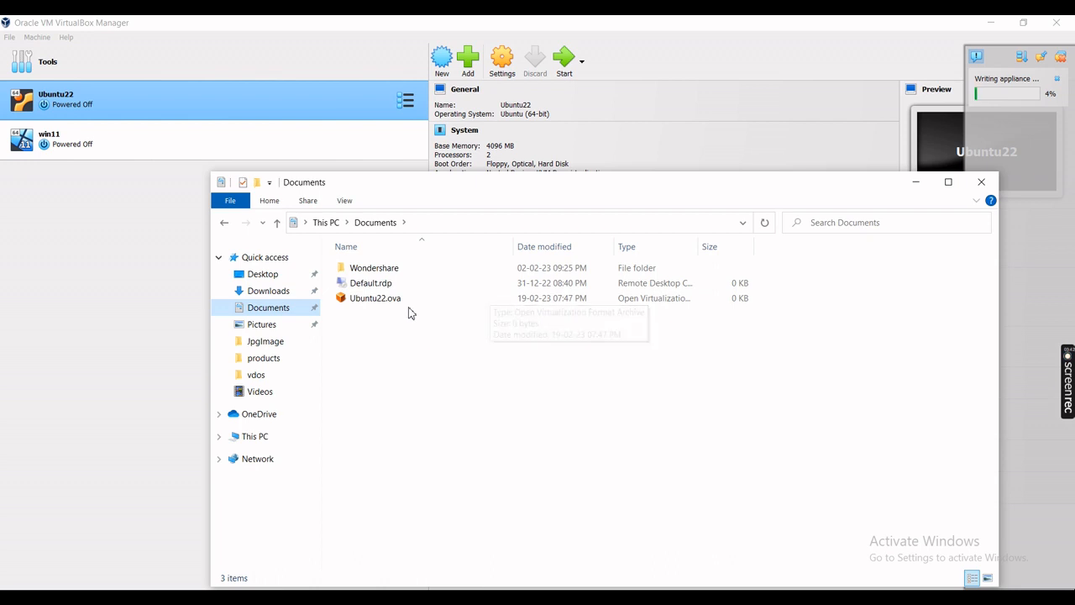
click(917, 187)
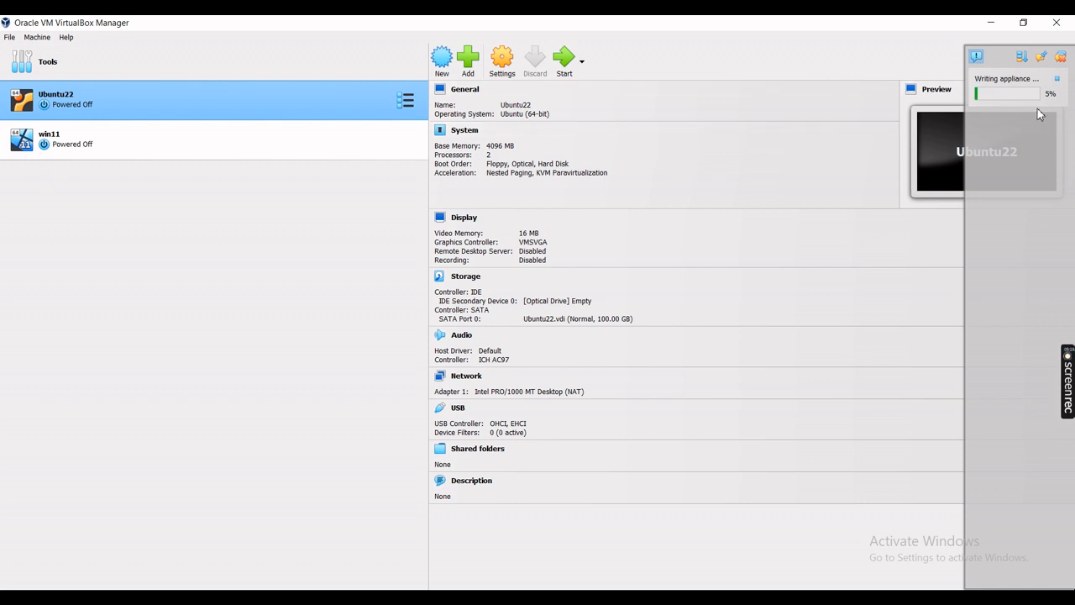
mouse_move(1065, 361)
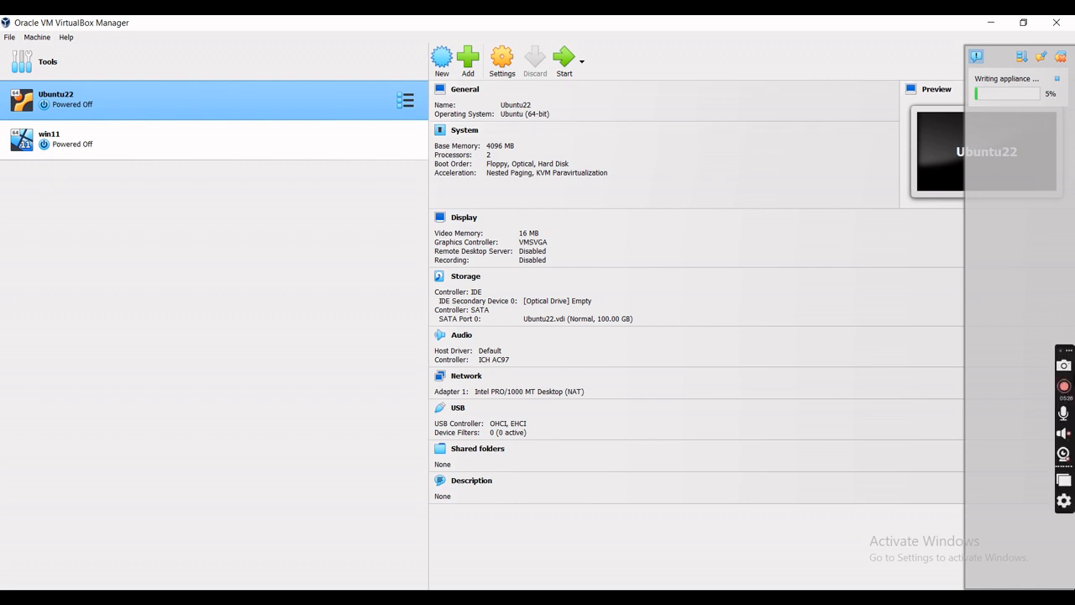
click(1064, 387)
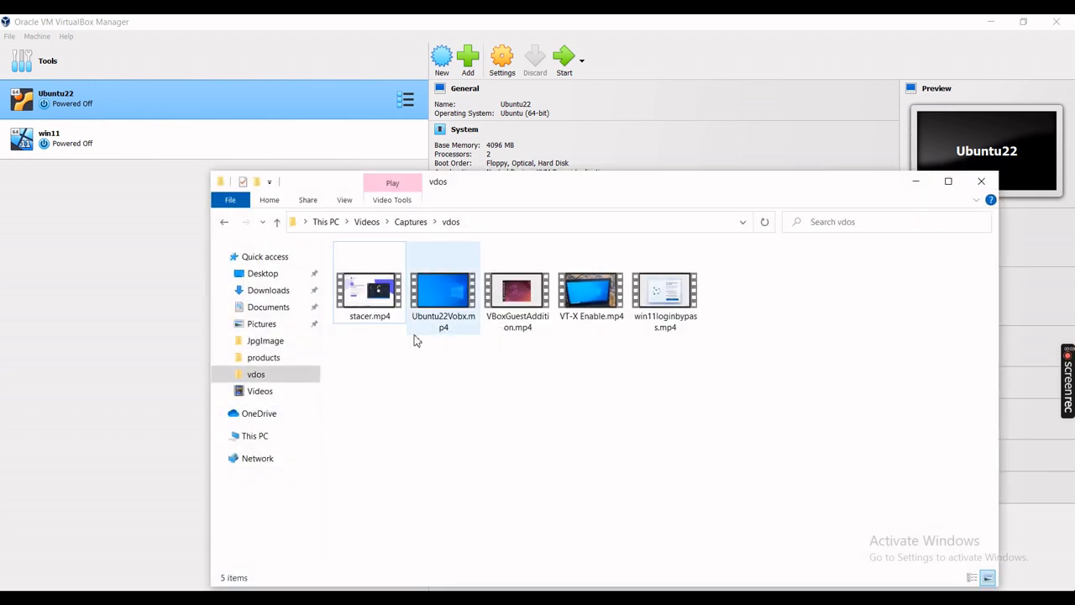
Step: Check the size of the exported Ubuntu22.ova in the Documents folder and return to VirtualBox Manager
click(279, 312)
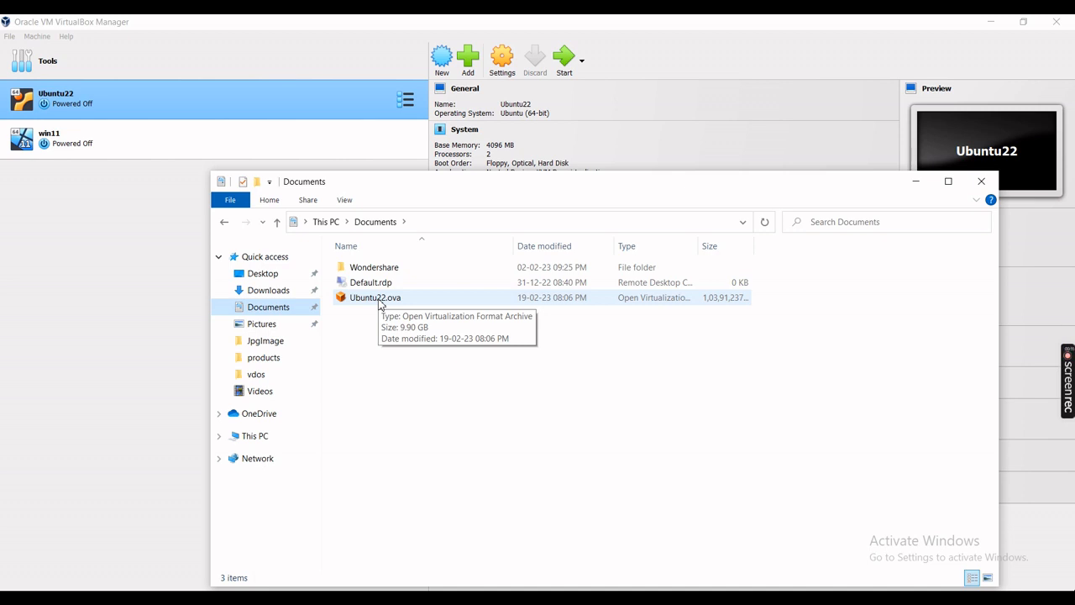
click(130, 242)
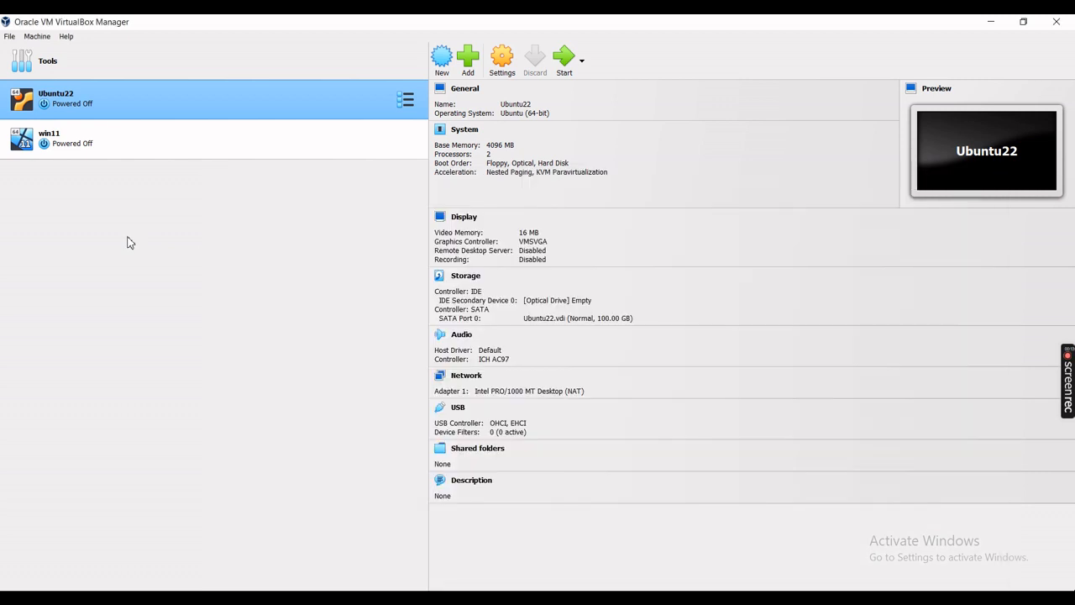
Step: Remove the Ubuntu22 virtual machine from VirtualBox and delete all of its files
right_click(303, 99)
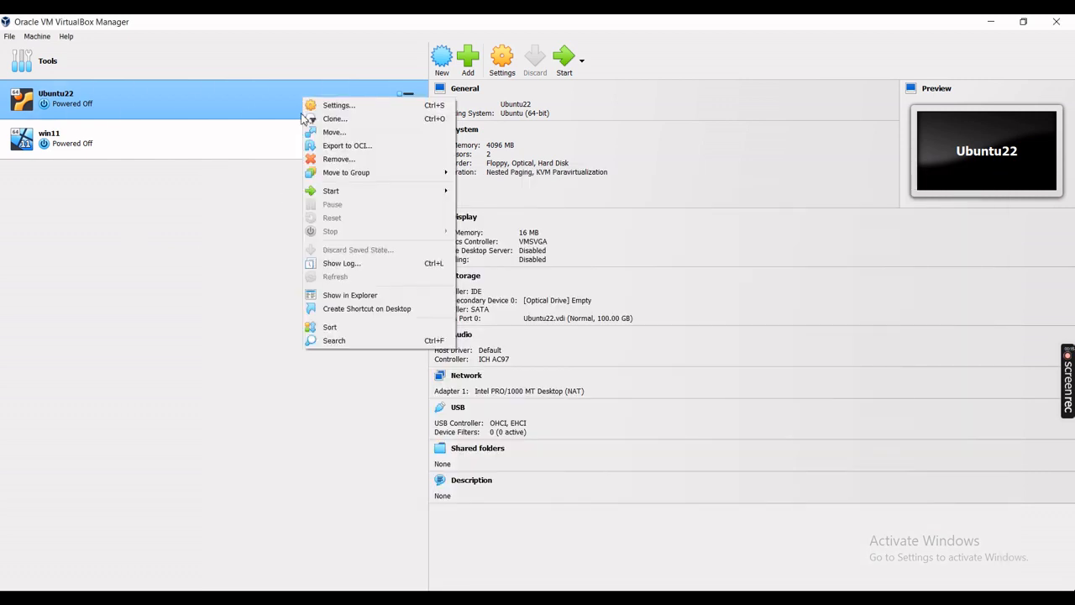
click(242, 241)
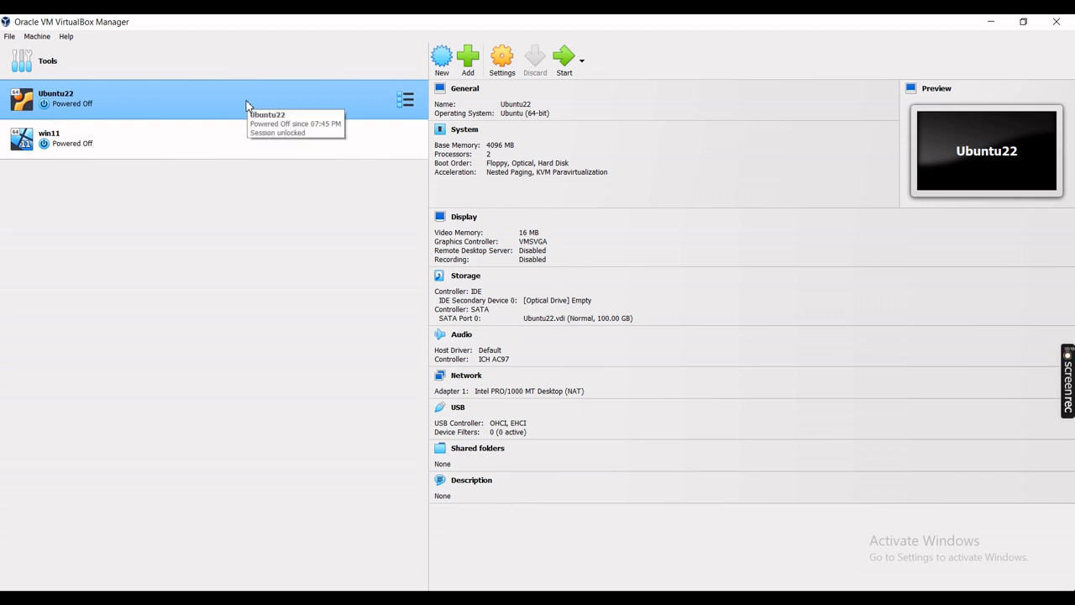
right_click(199, 104)
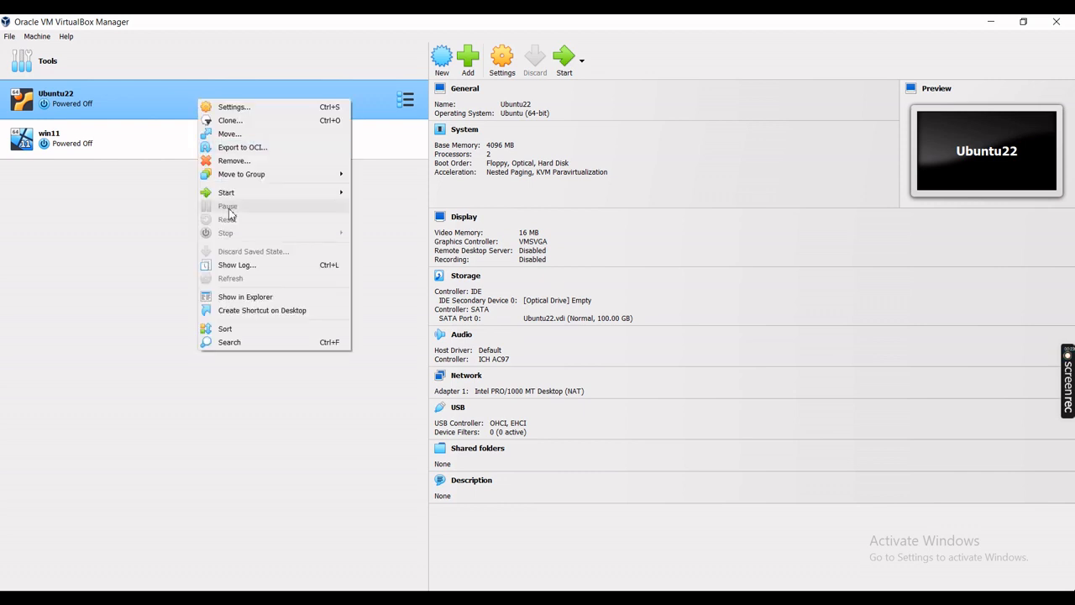
click(249, 166)
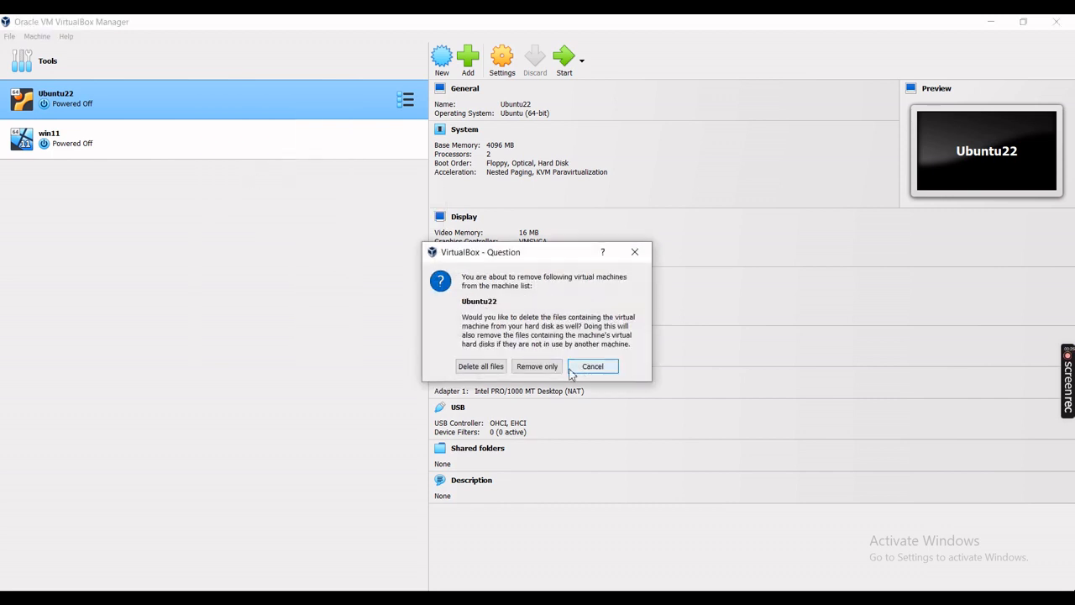
click(480, 368)
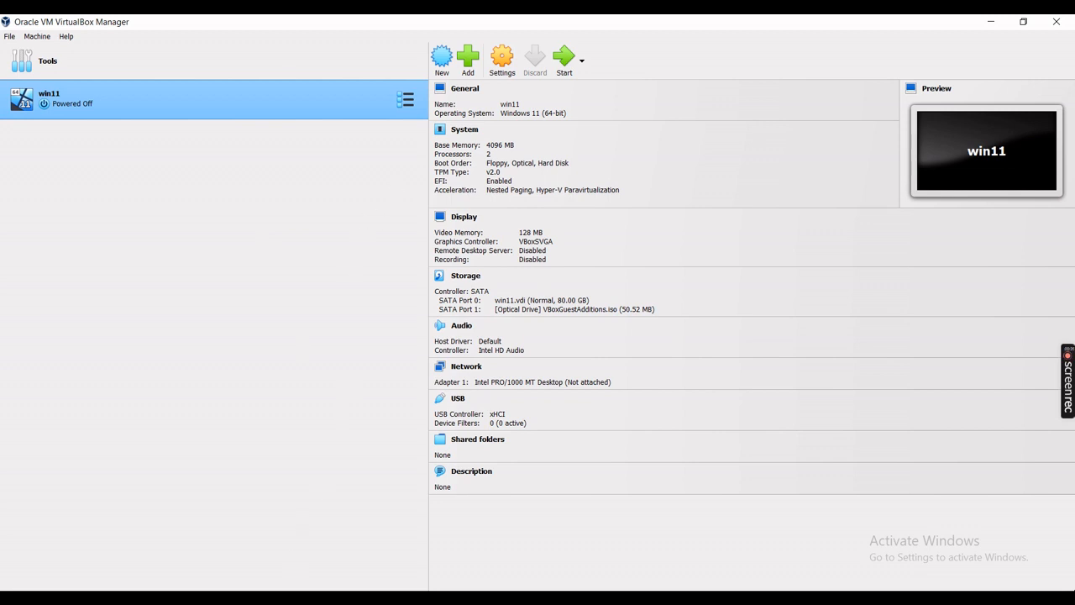
Step: Switch to File Explorer and open the VirtualBox VMs folder in C:\Users\Admin to check for the deleted machine's folder
click(278, 597)
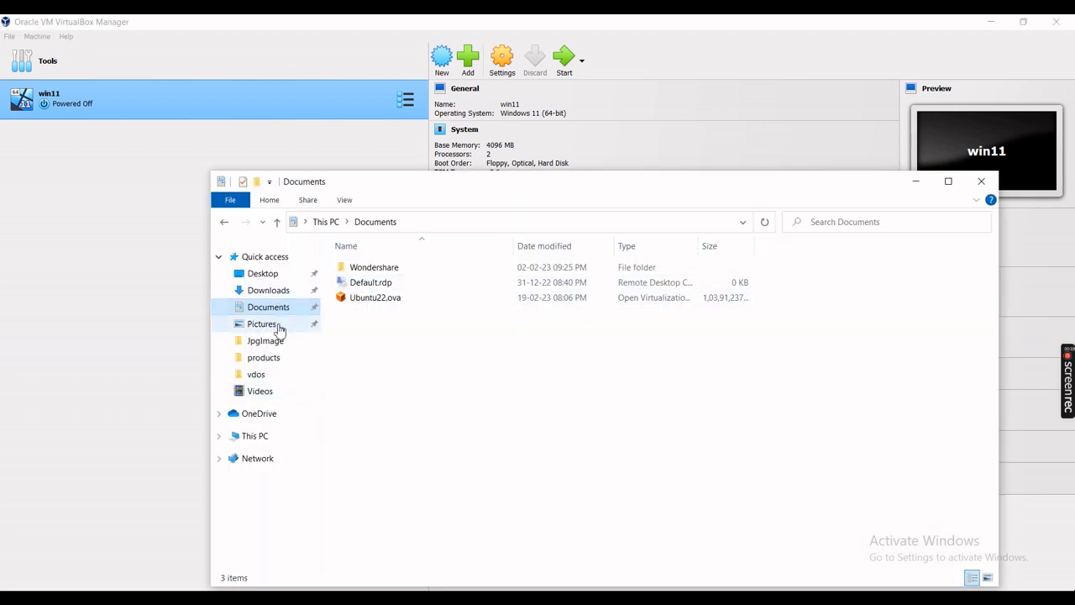
click(258, 437)
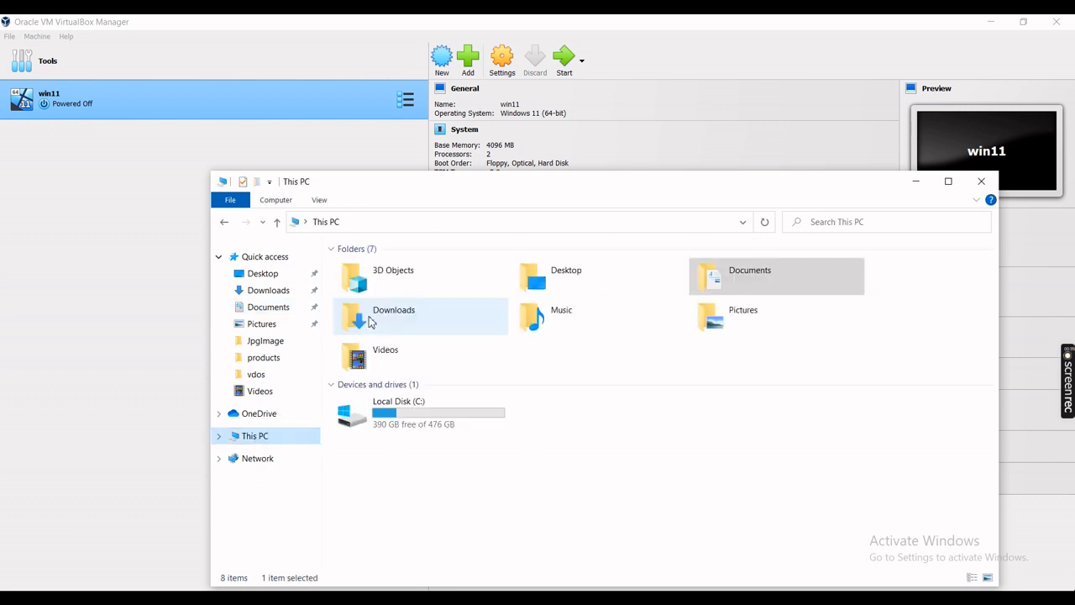
double_click(398, 416)
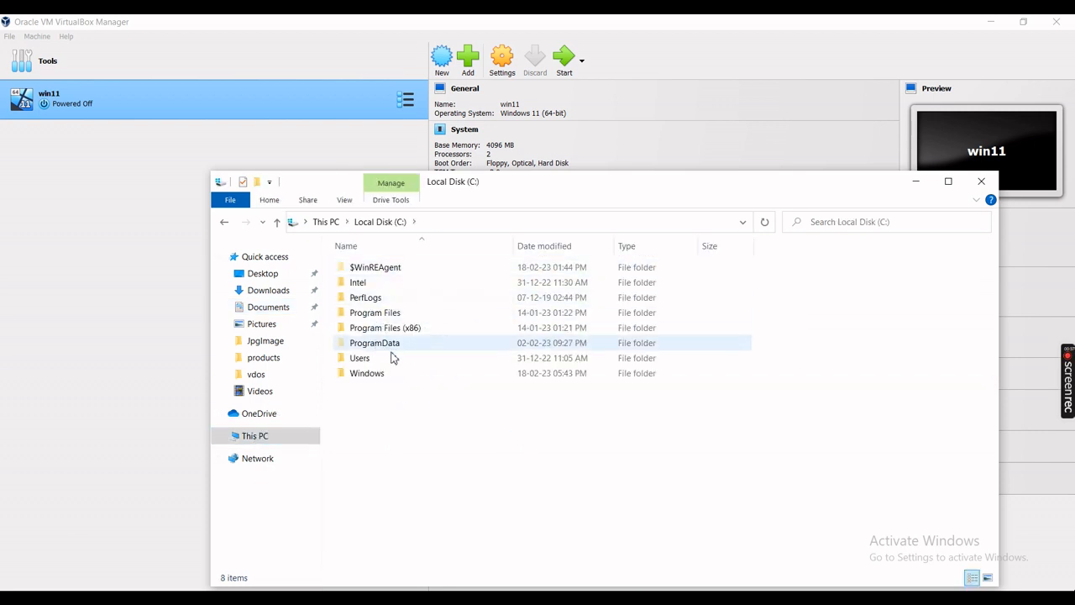
double_click(376, 358)
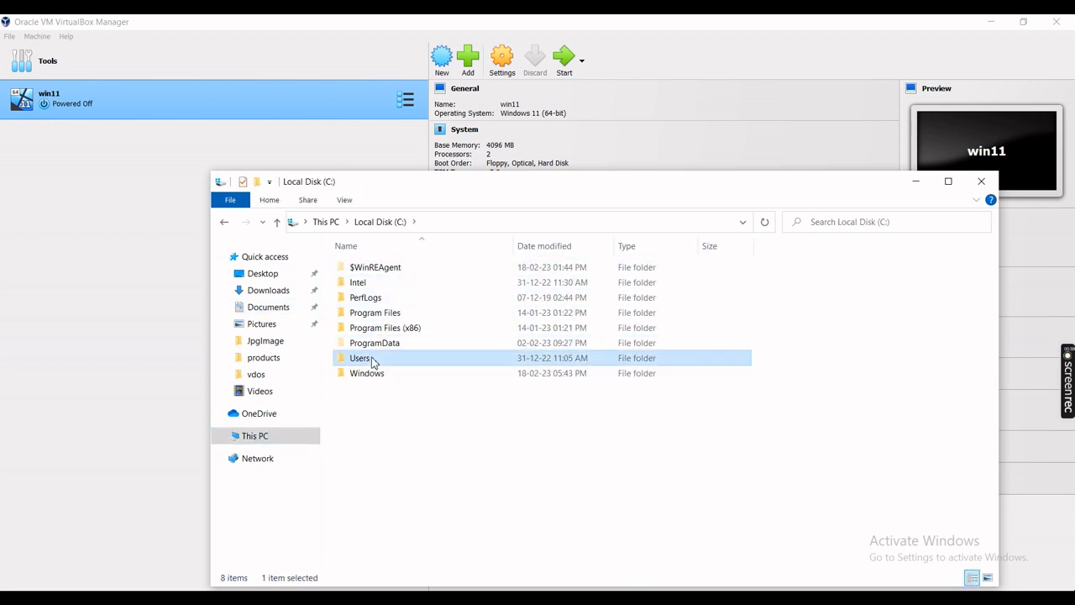
double_click(371, 269)
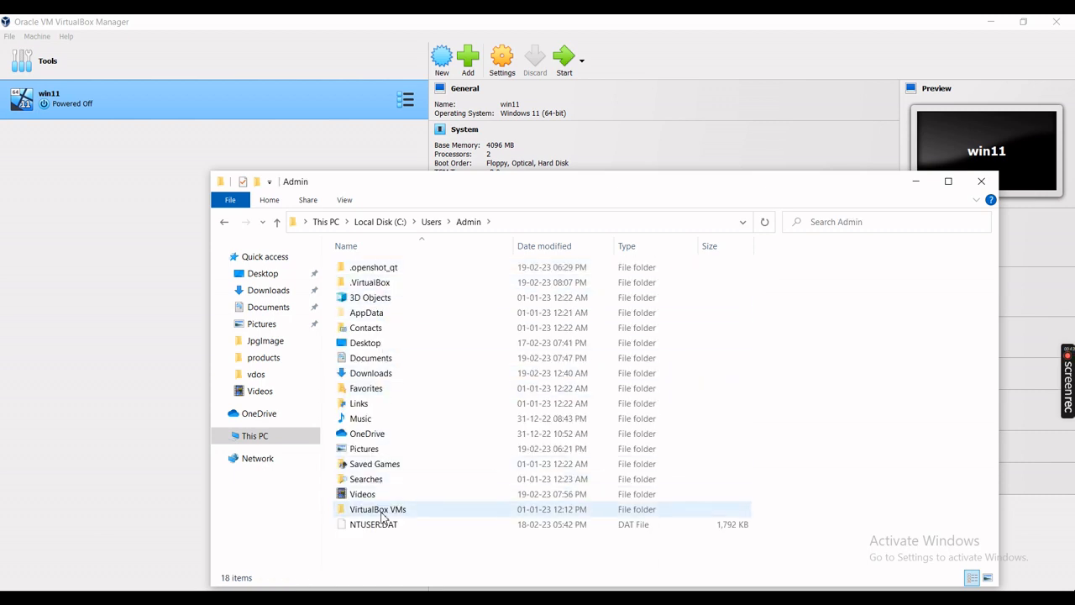
double_click(378, 509)
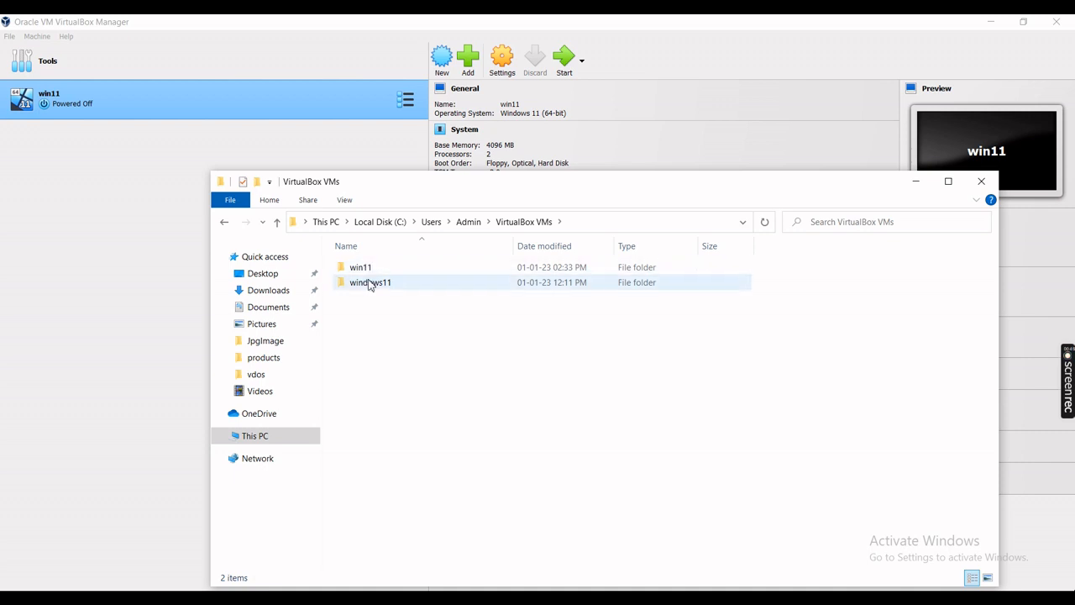
Step: Inspect the win11 machine folder's contents, go back to the VirtualBox VMs folder, and minimise the File Explorer window
click(370, 274)
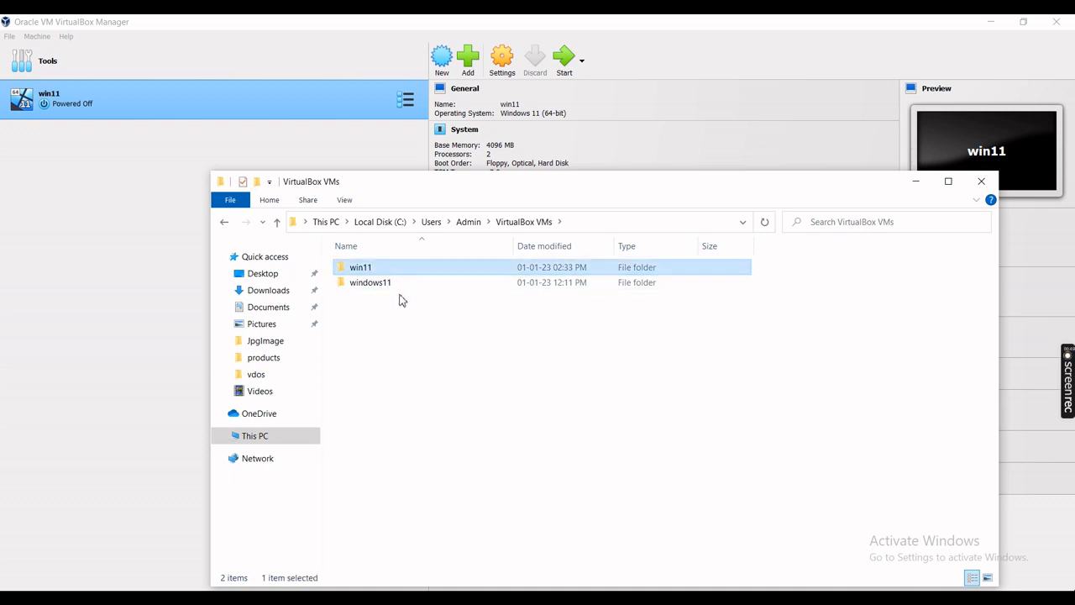
mouse_move(395, 271)
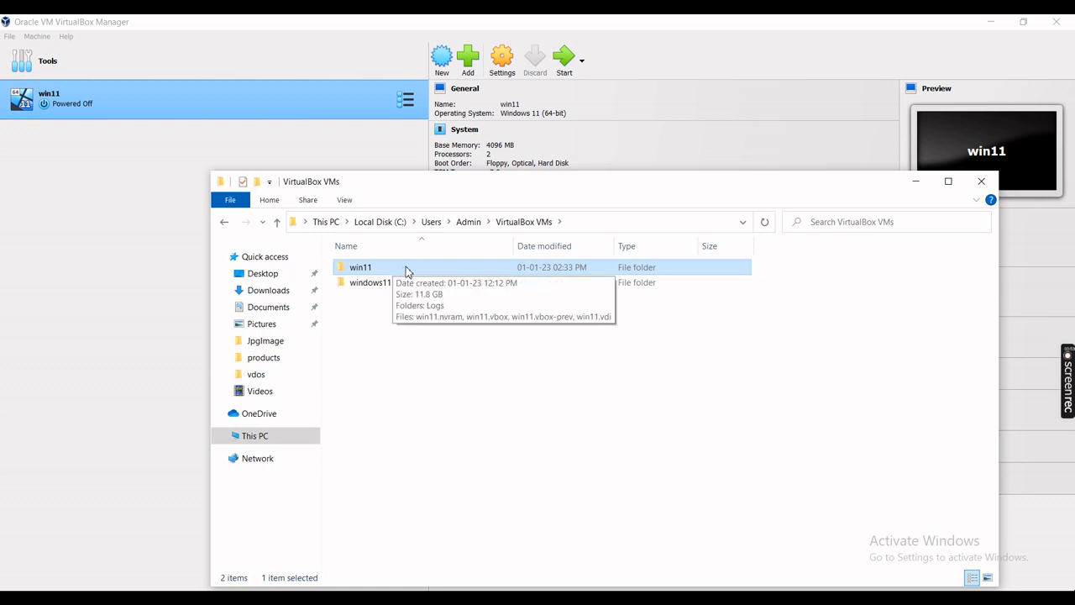
double_click(407, 269)
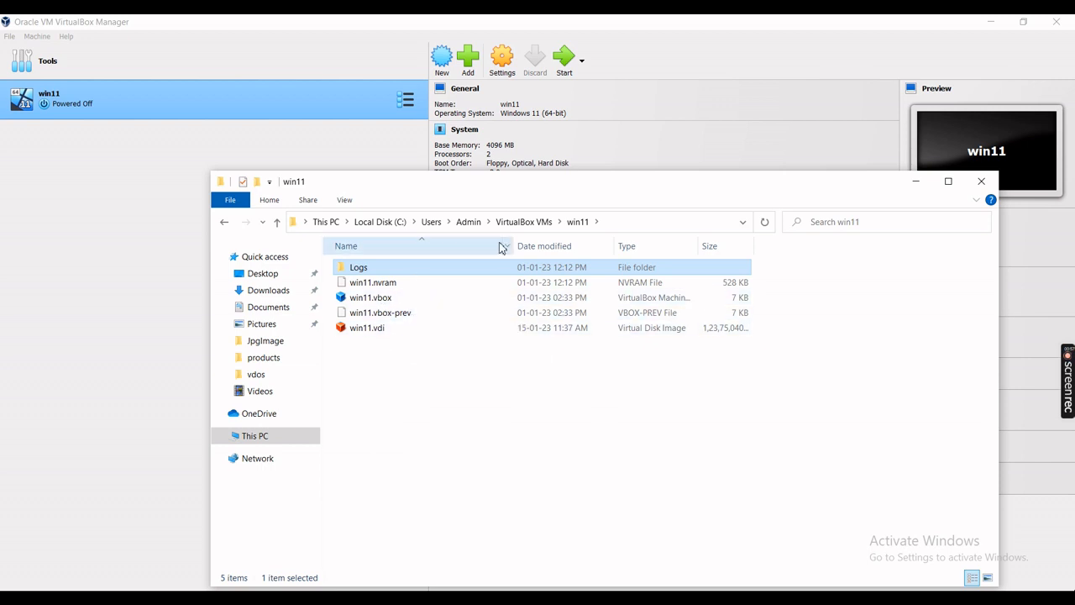
click(468, 222)
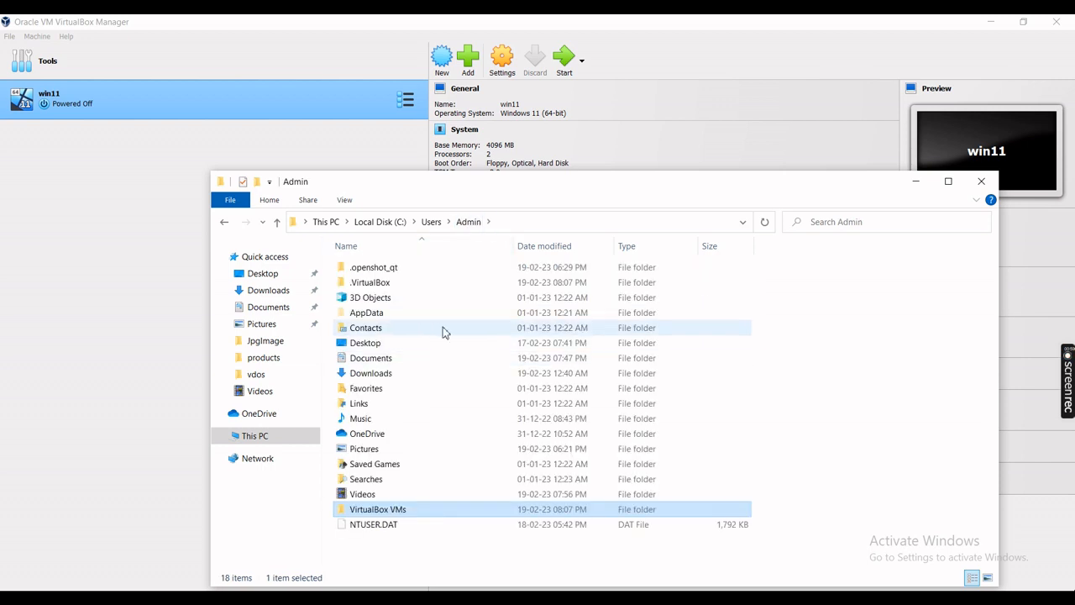
double_click(393, 510)
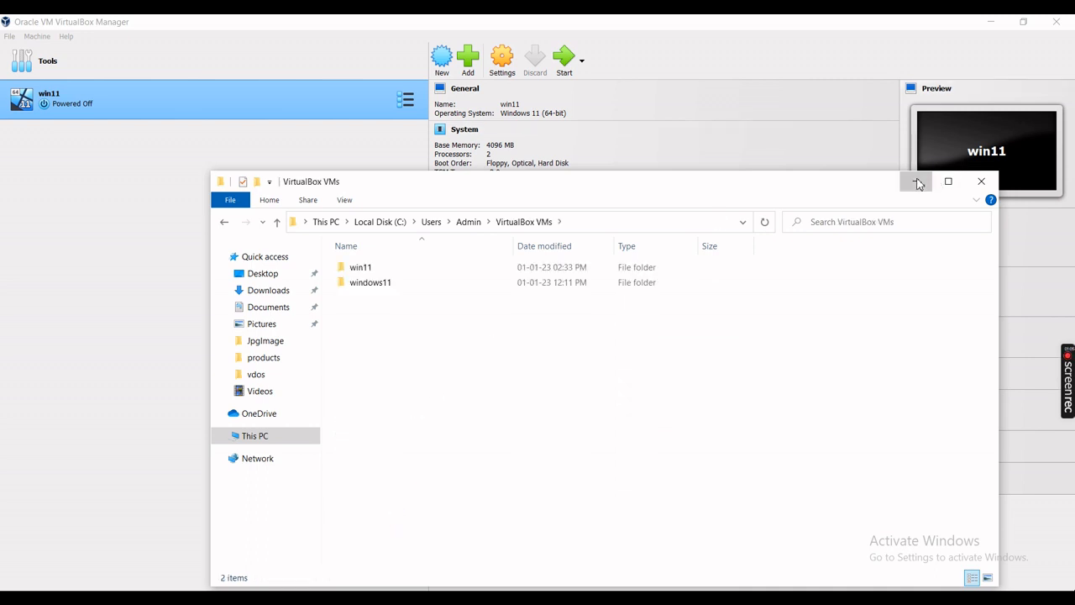
click(917, 181)
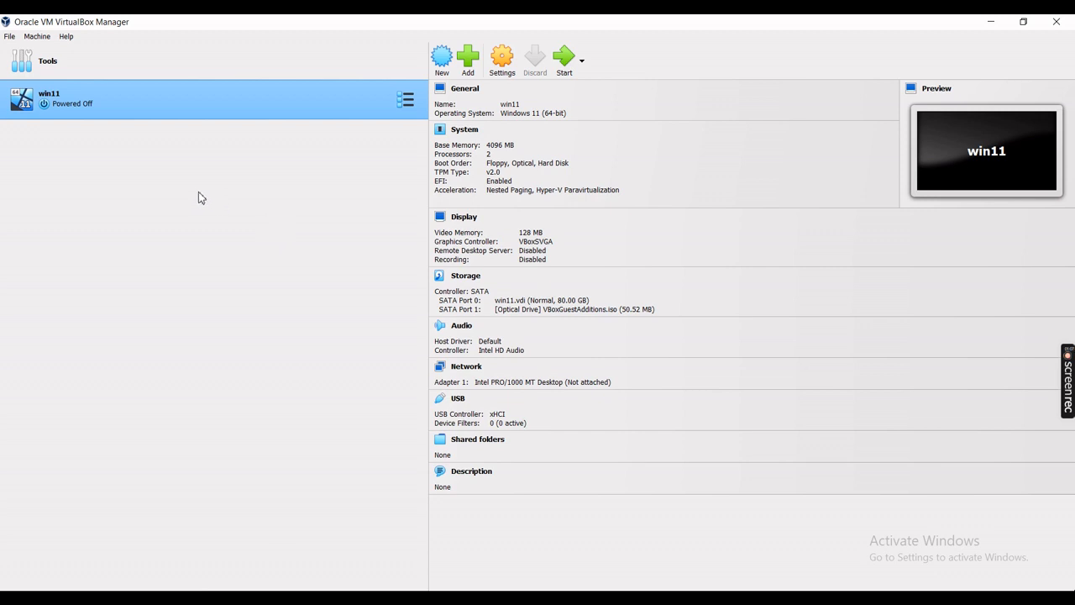
Step: Start importing an appliance from the local file system, choose Ubuntu22.ova in Documents as the source, and proceed to the appliance settings
click(9, 37)
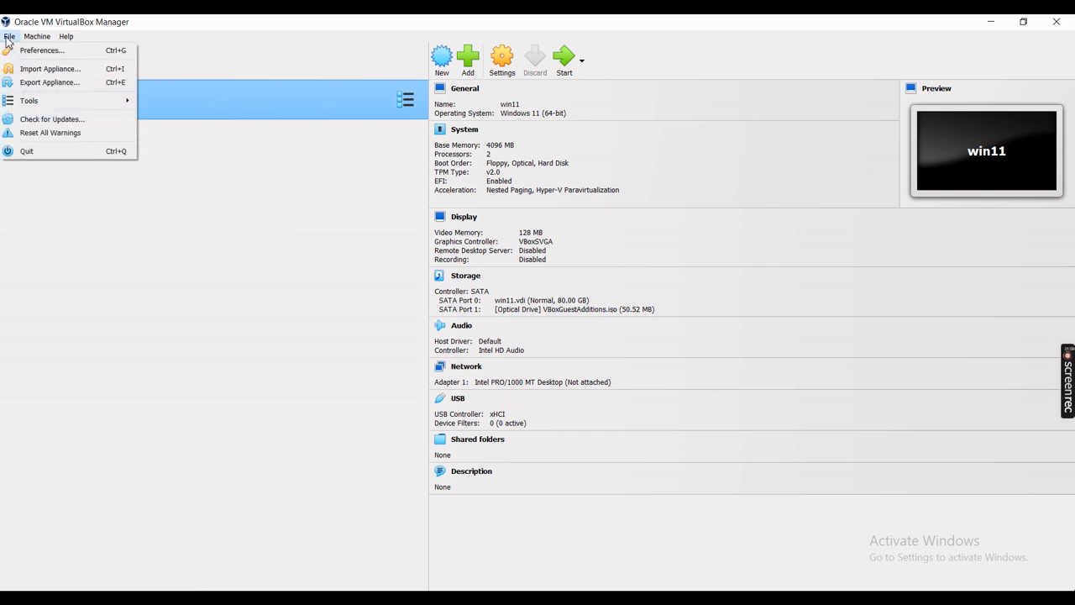
click(52, 72)
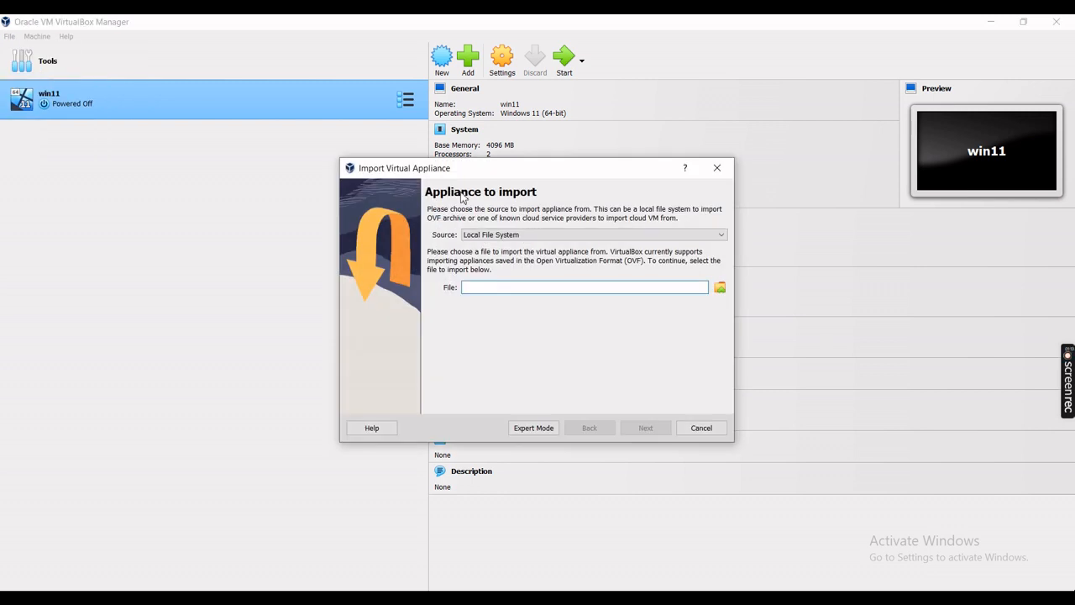
click(719, 288)
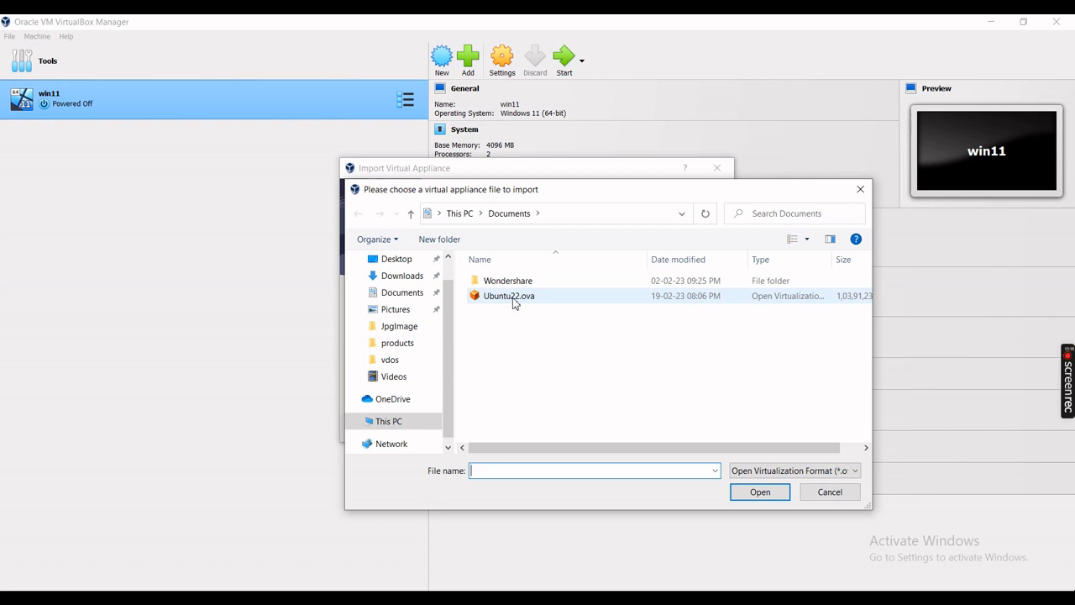
click(514, 300)
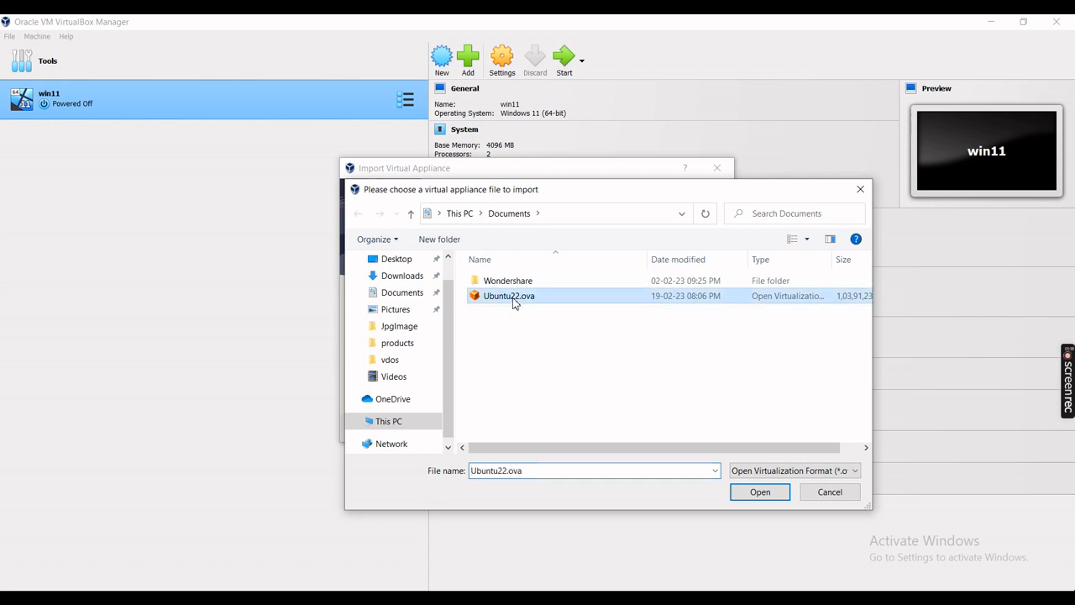
click(760, 493)
click(646, 431)
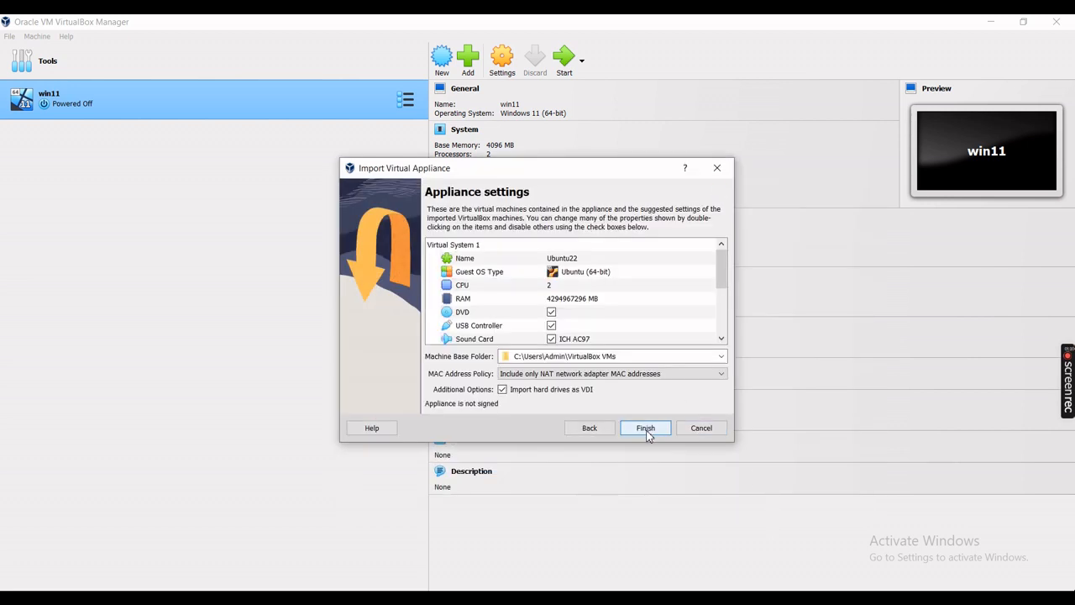
Step: Review the Ubuntu22 appliance settings and run the import with C:\Users\Admin\VirtualBox VMs as base folder and hard drives imported as VDI
scroll(571, 327, down, 3)
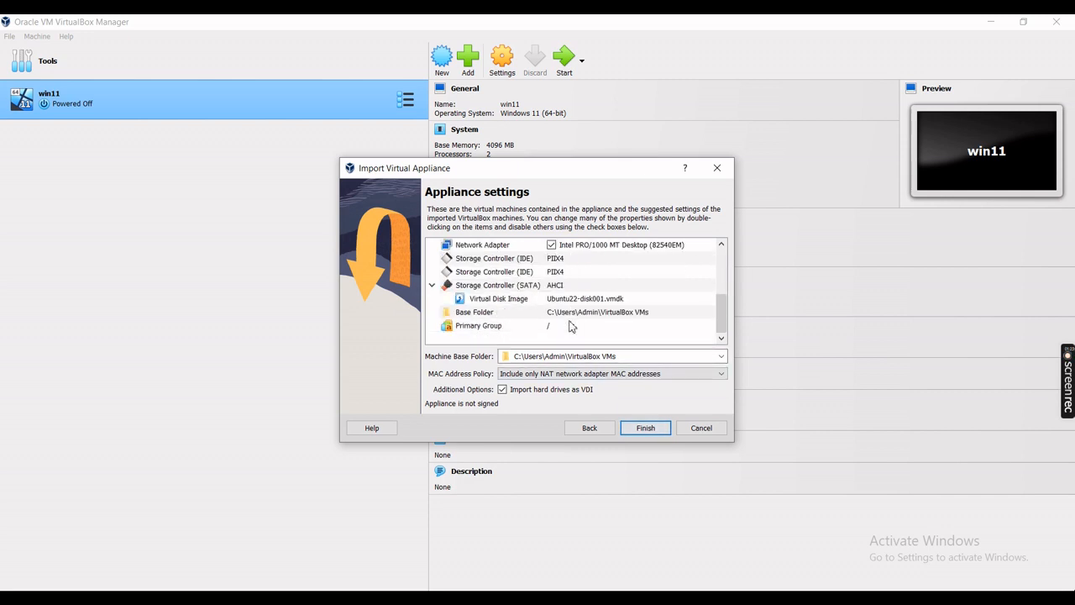
scroll(570, 327, up, 2)
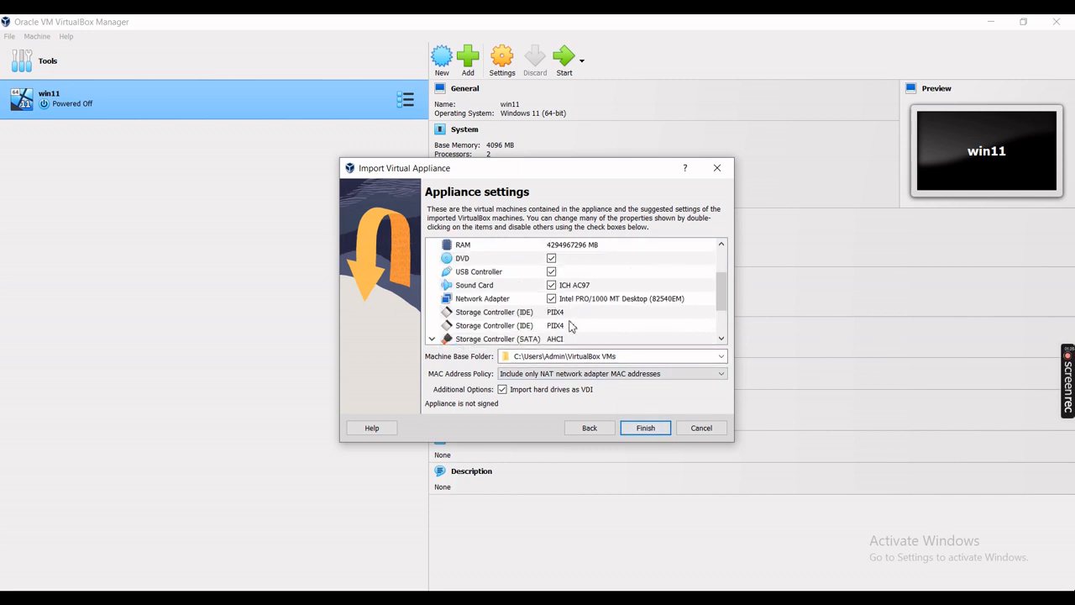
scroll(570, 327, up, 2)
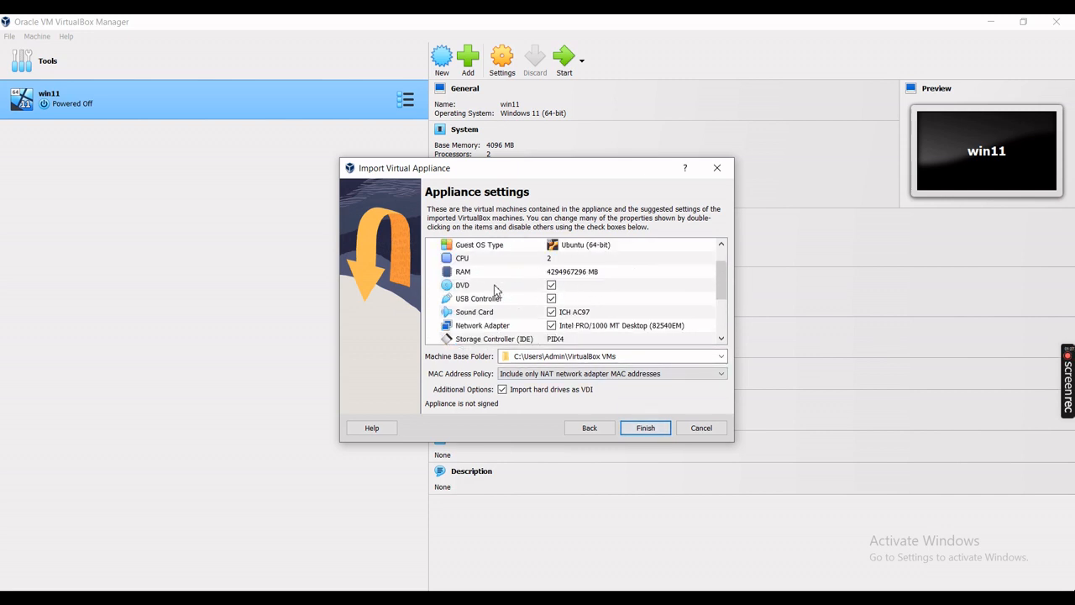
scroll(496, 291, up, 1)
scroll(496, 291, down, 1)
scroll(527, 280, down, 1)
scroll(528, 280, up, 1)
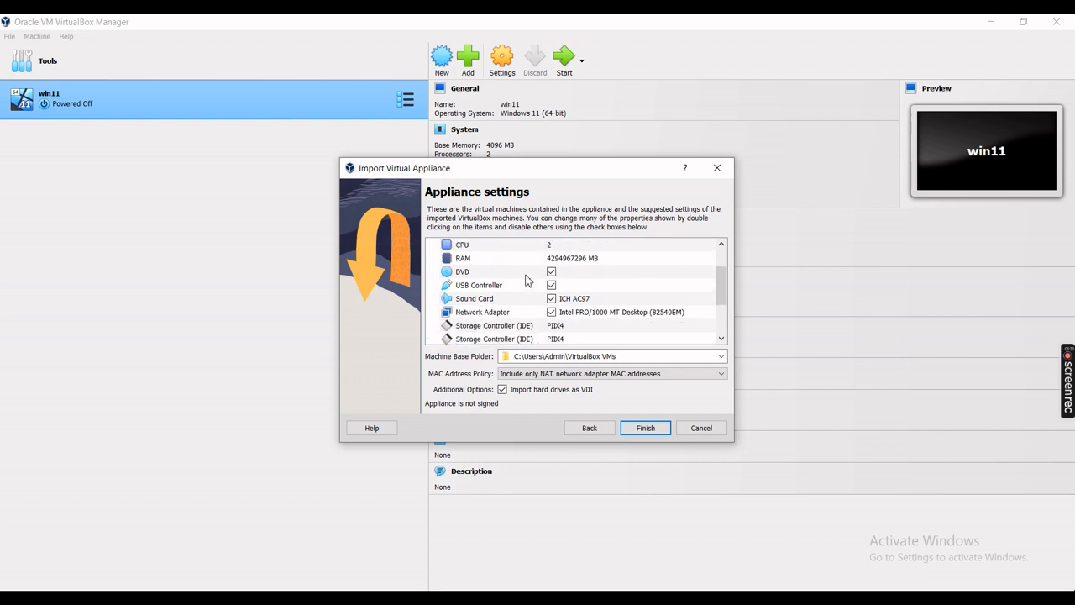
scroll(541, 344, down, 1)
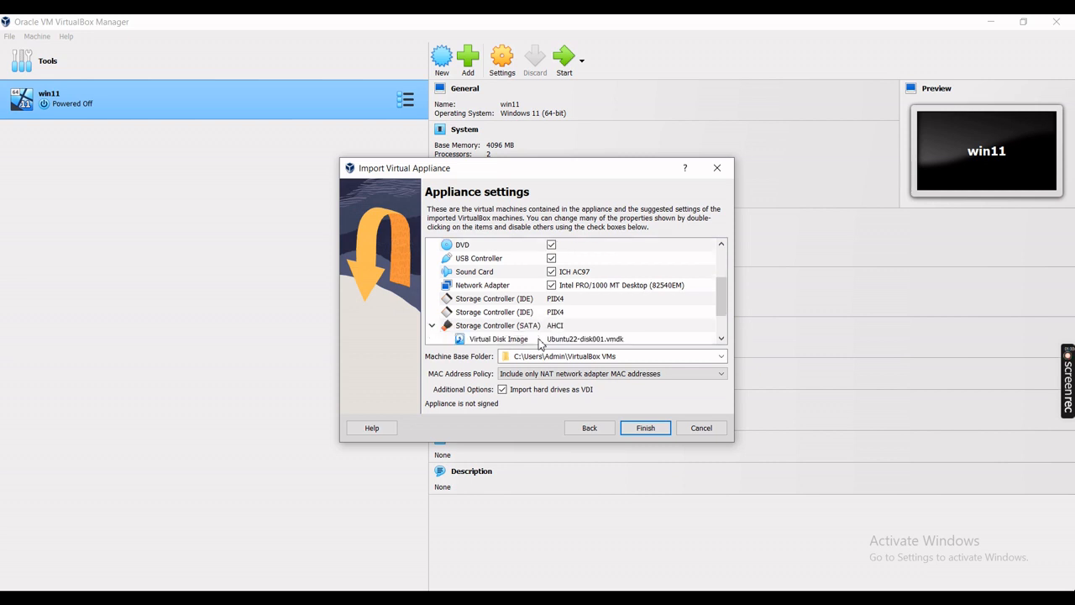
scroll(541, 343, down, 1)
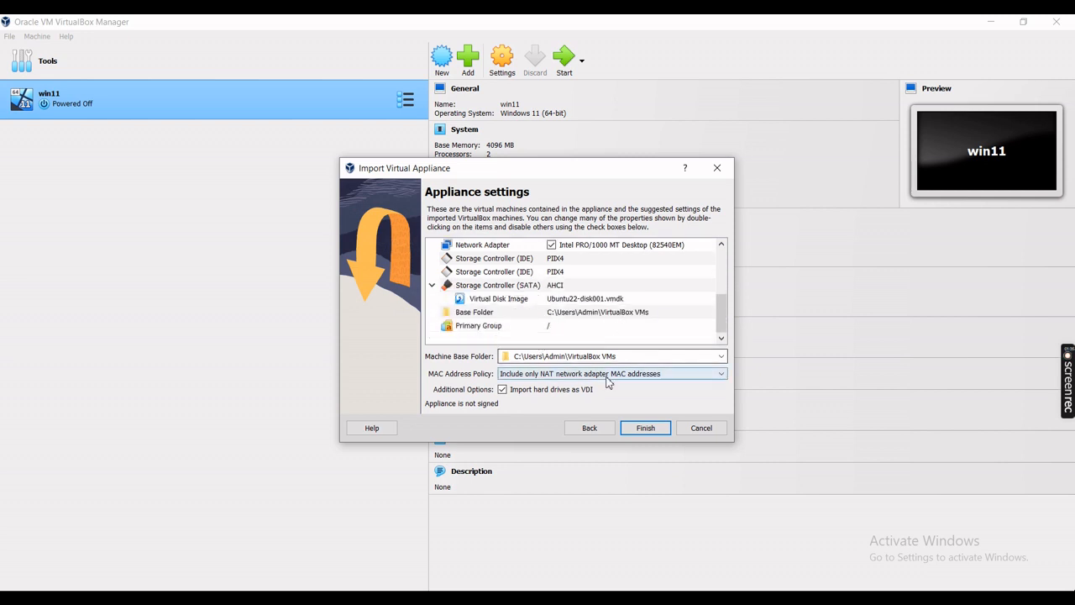
click(645, 428)
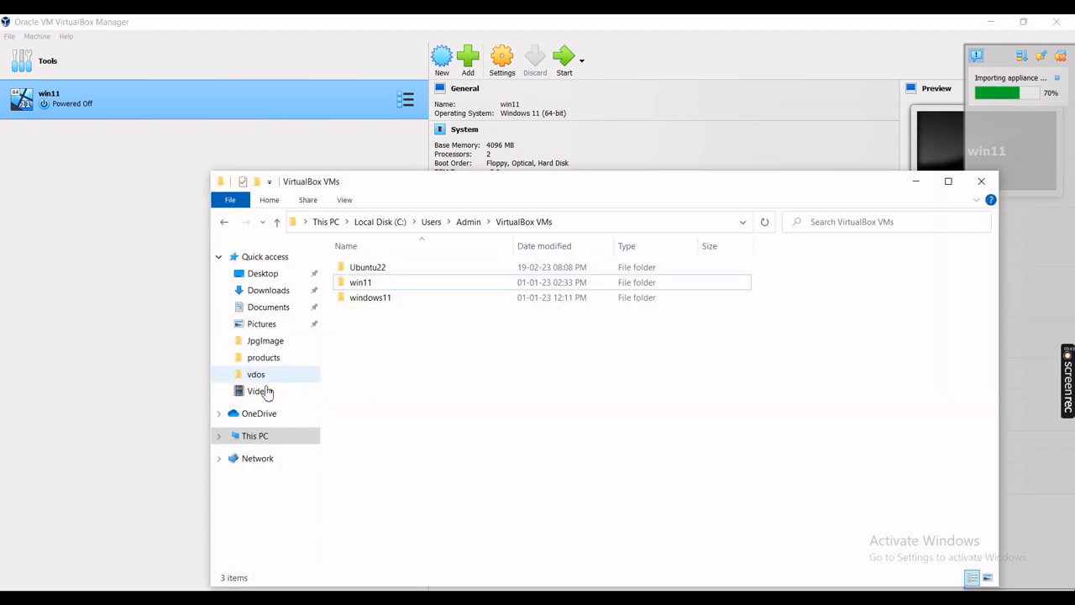
Step: Check the Local Disk (C:) in This PC and the Ubuntu22.ova file in Documents, and minimise File Explorer
click(252, 436)
click(418, 405)
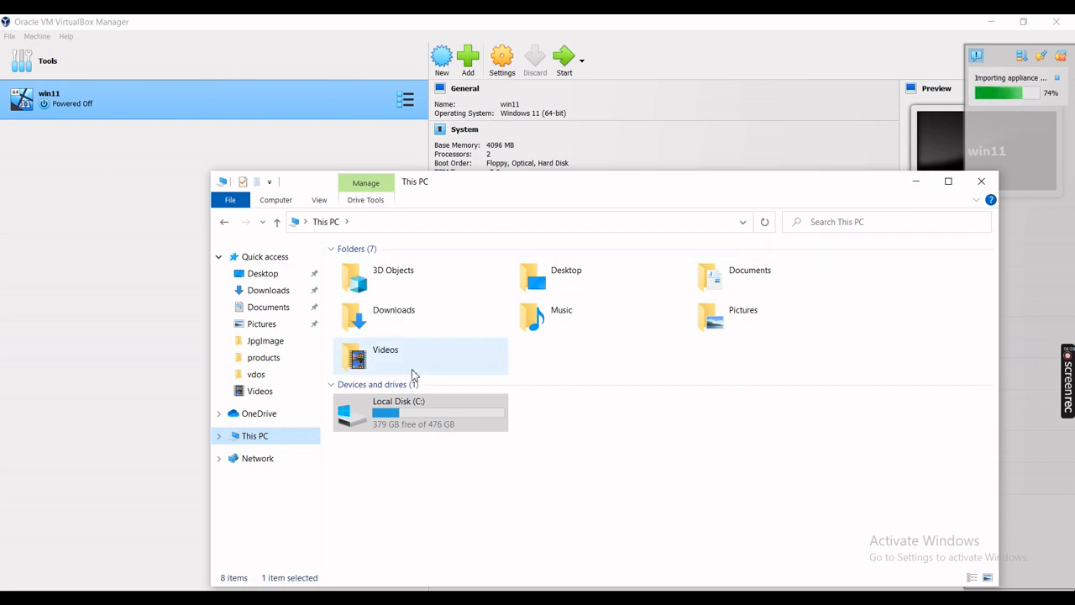
click(272, 301)
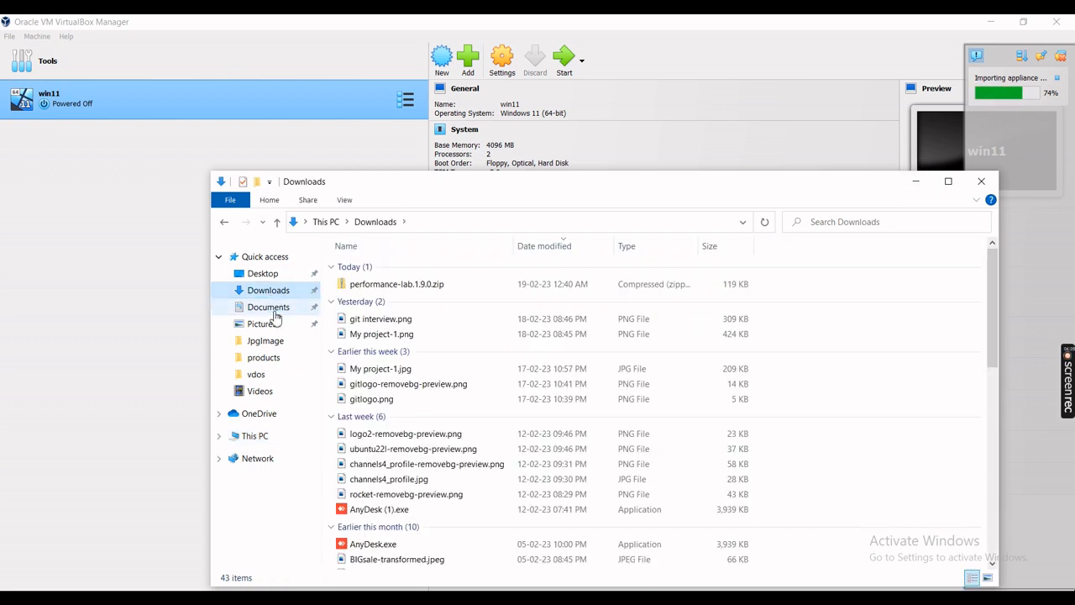
click(277, 308)
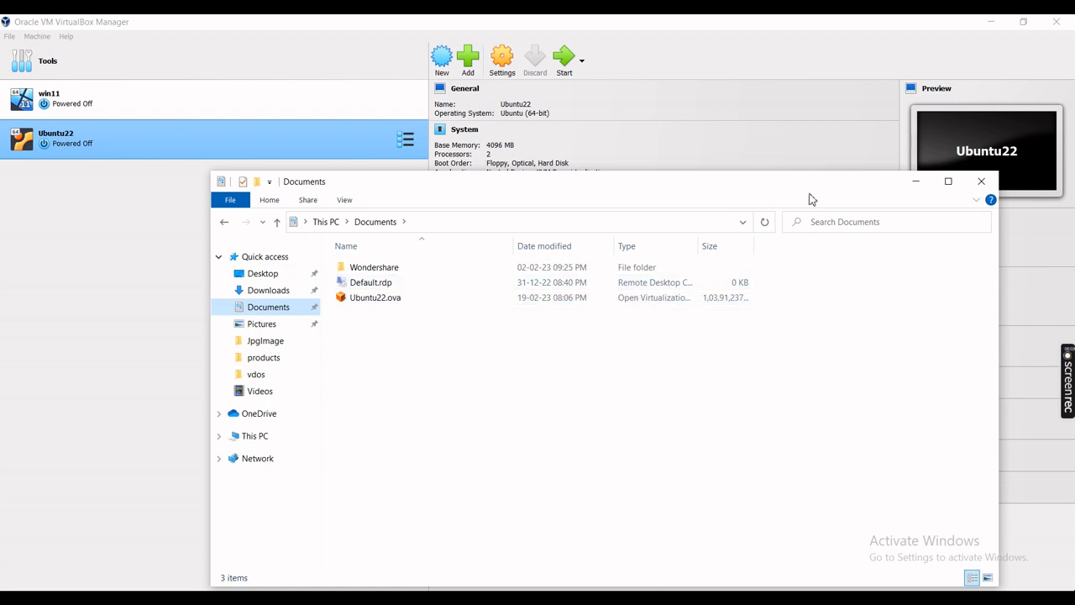
click(916, 184)
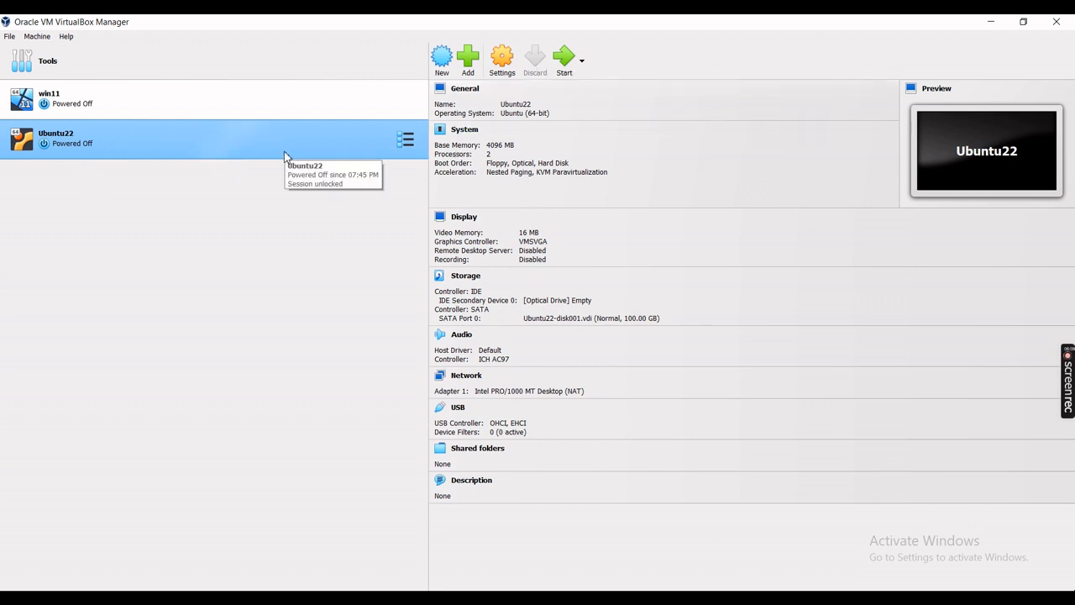
Step: Move Ubuntu22 above win11 in the machine list, and start it, dismissing all of its notifications
drag(265, 163, 120, 98)
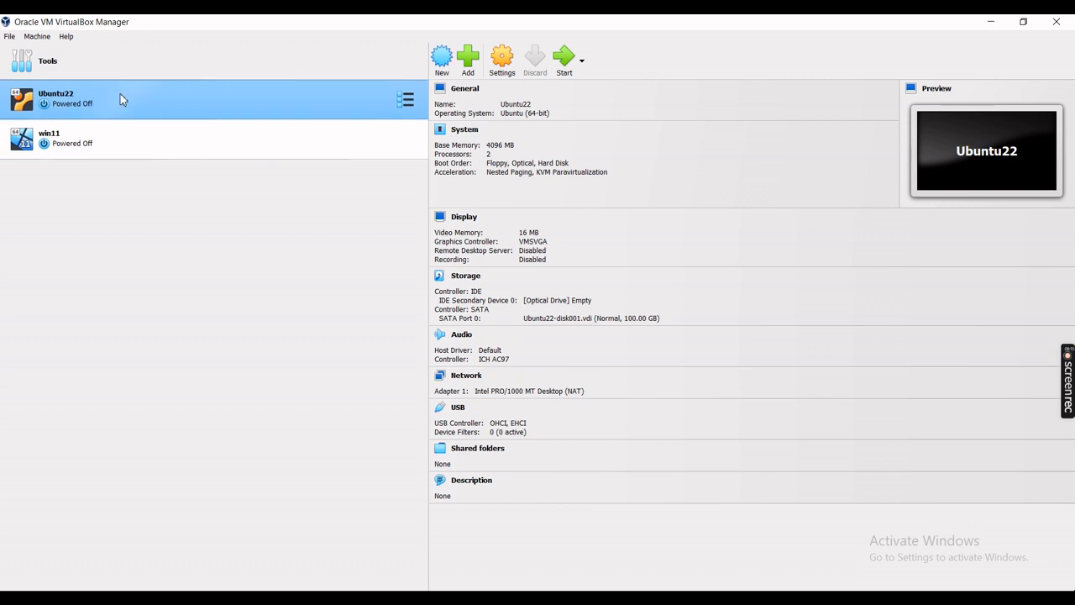
click(570, 64)
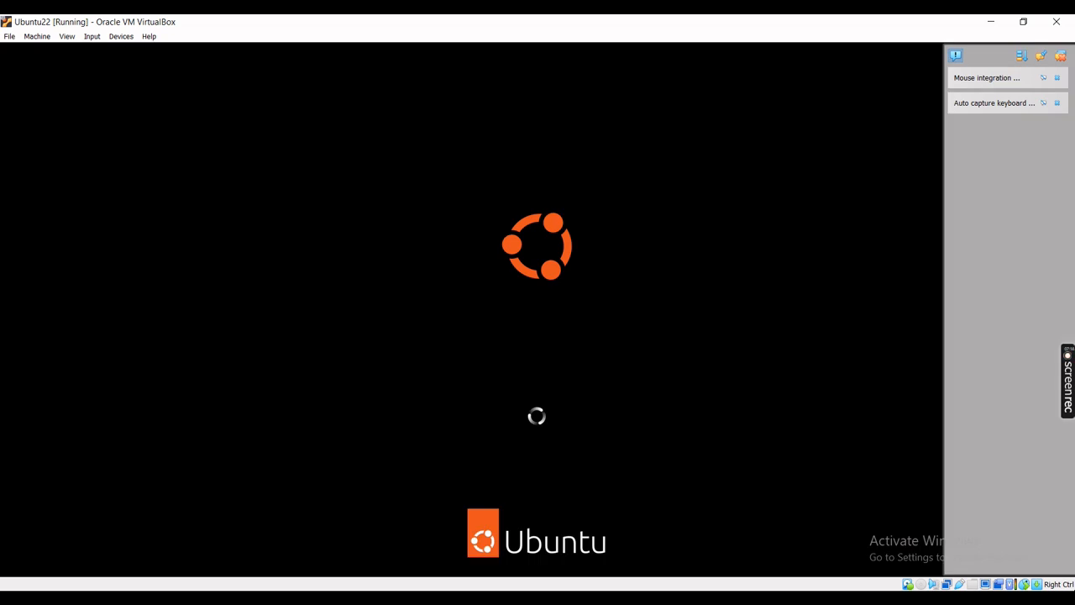
click(1061, 57)
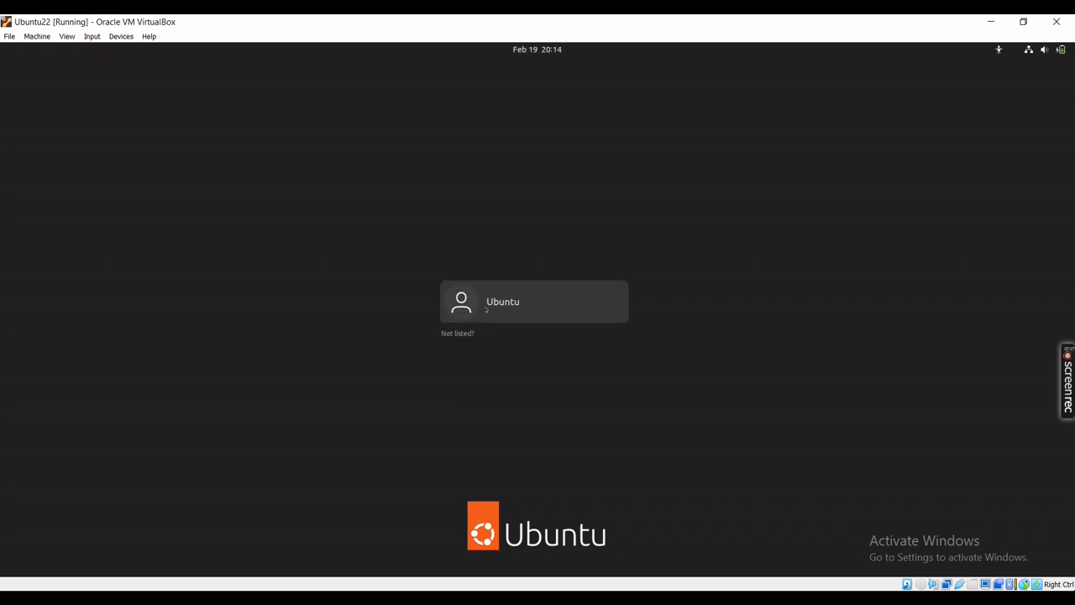
Step: Log in to the Ubuntu account in the virtual machine with the account password
click(484, 311)
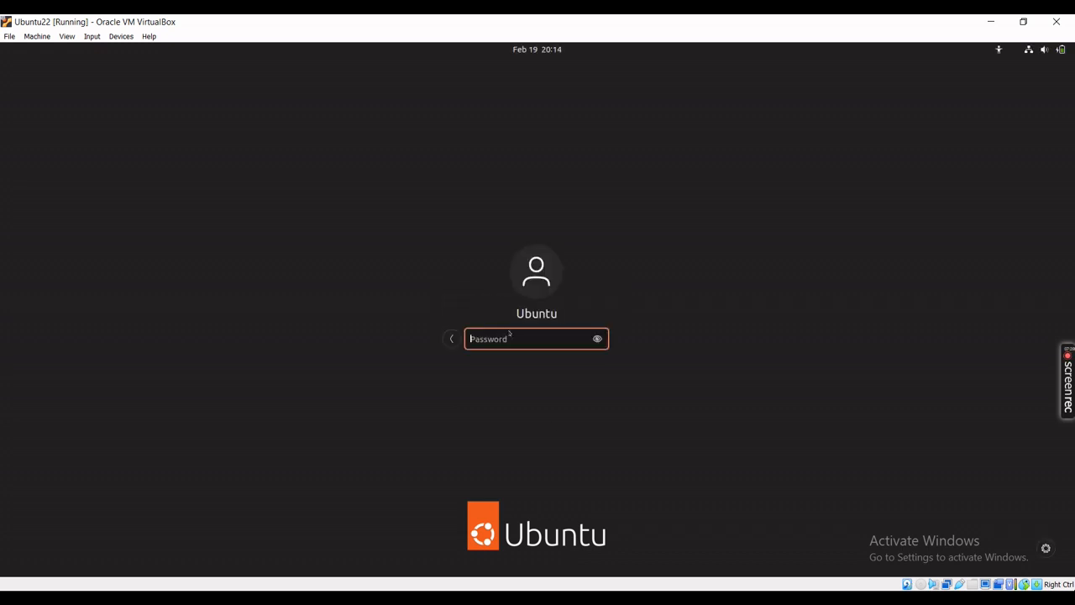
text(*********)
key(Return)
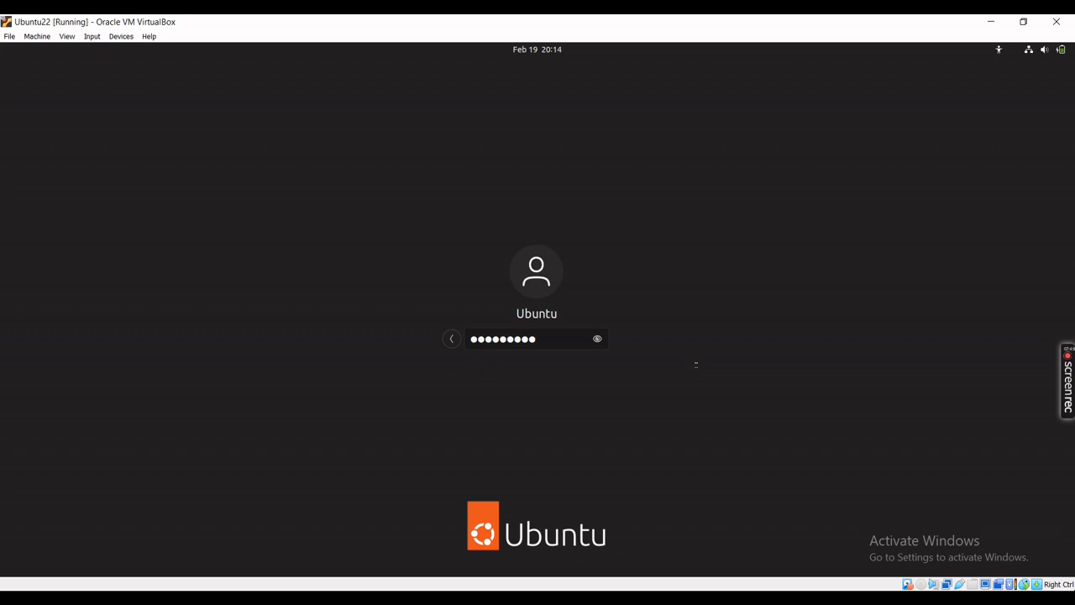
key(Return)
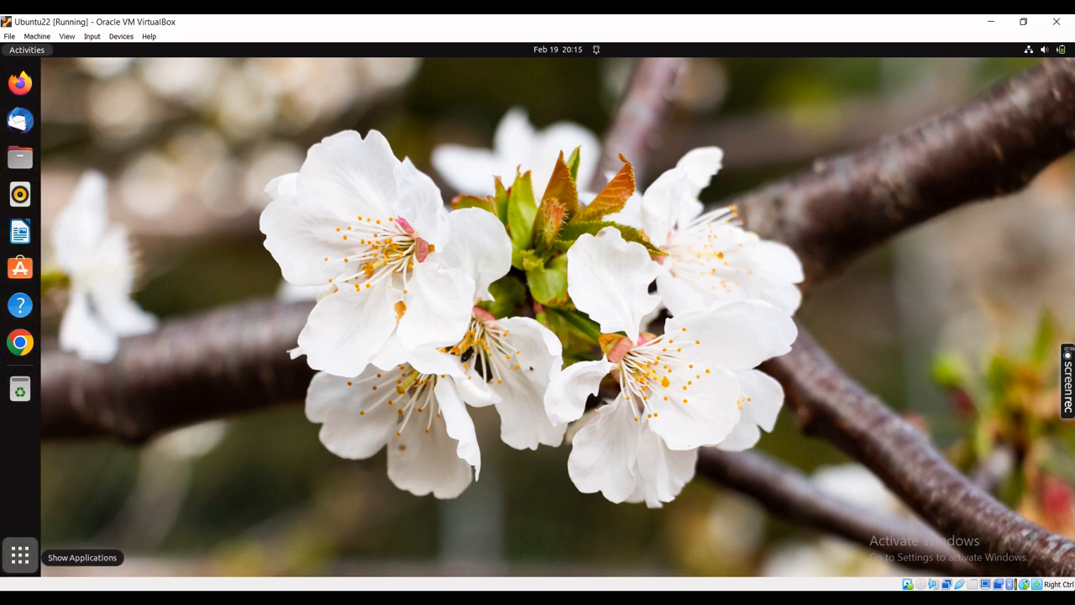
Step: Look through both pages of installed applications in the Ubuntu application overview and return to the desktop
scroll(571, 396, down, 1)
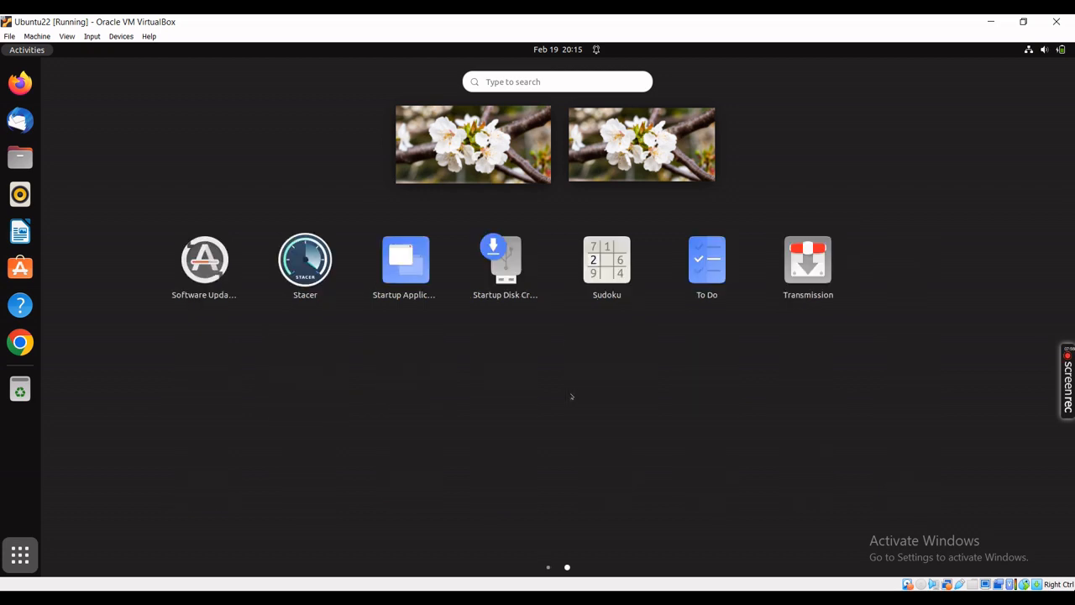
scroll(571, 397, up, 1)
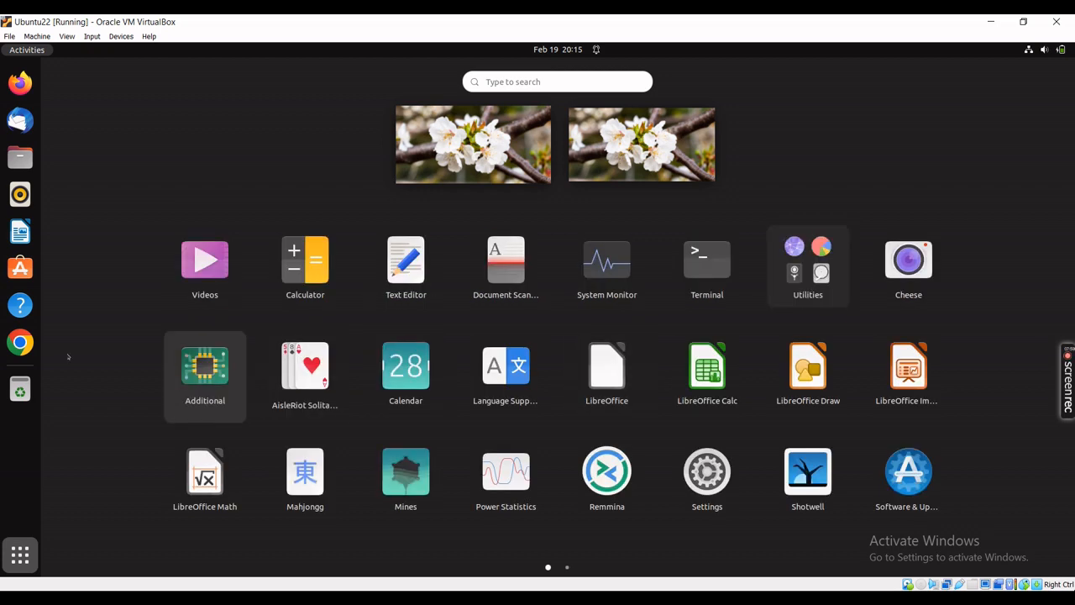
click(20, 555)
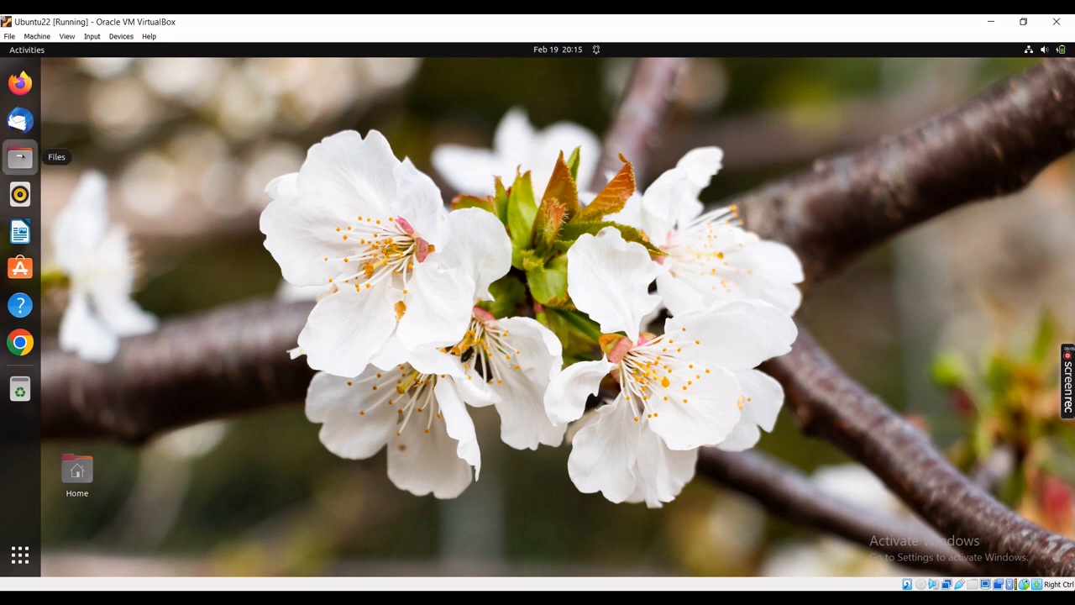
Step: Check the contents of the Home and Downloads folders in Ubuntu's file manager and close it
click(20, 157)
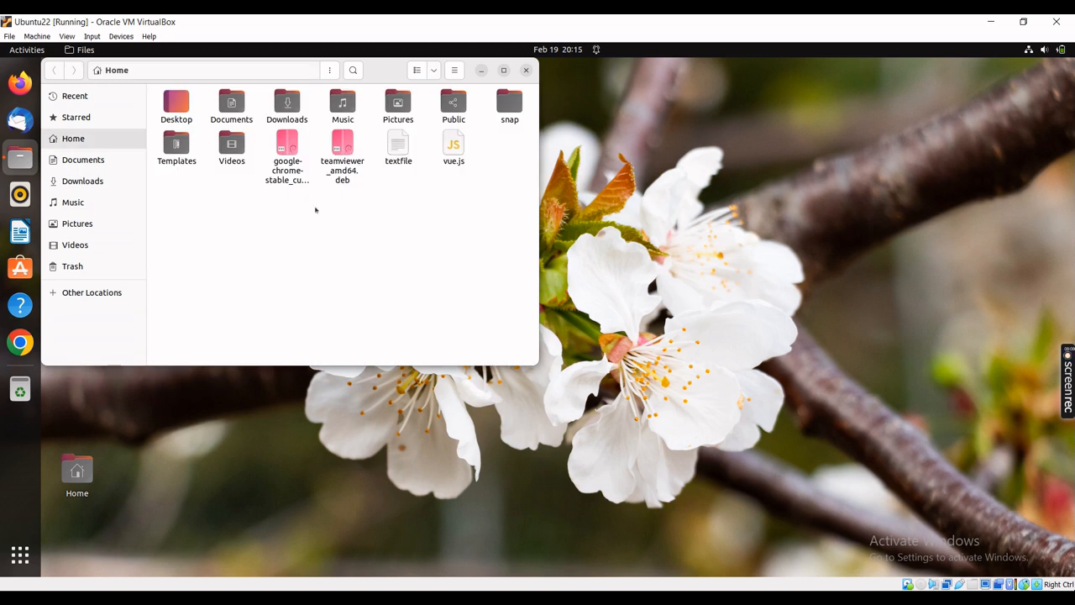
click(85, 183)
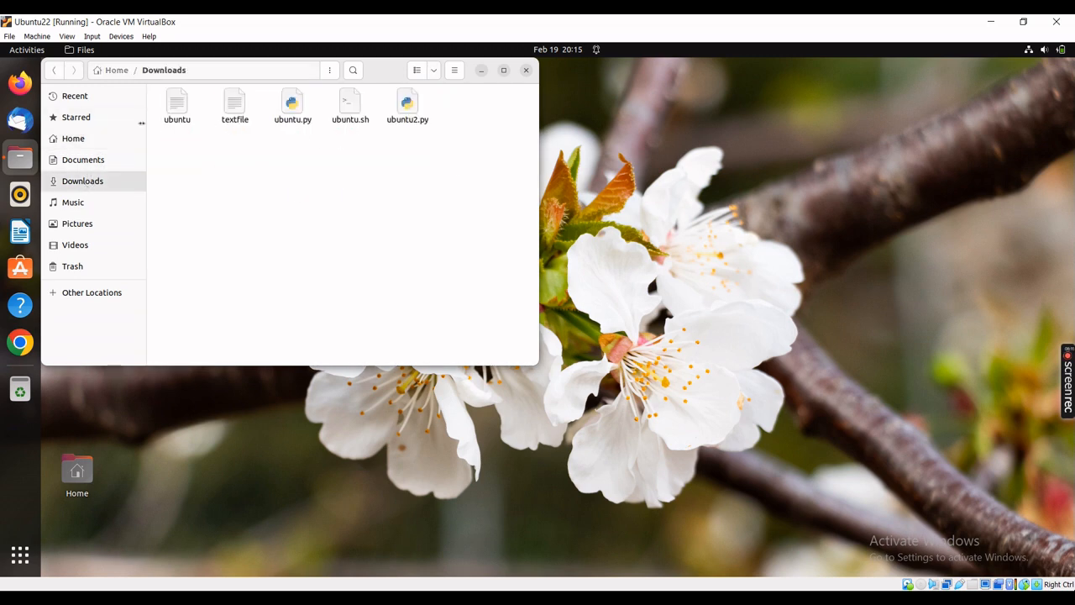
click(526, 71)
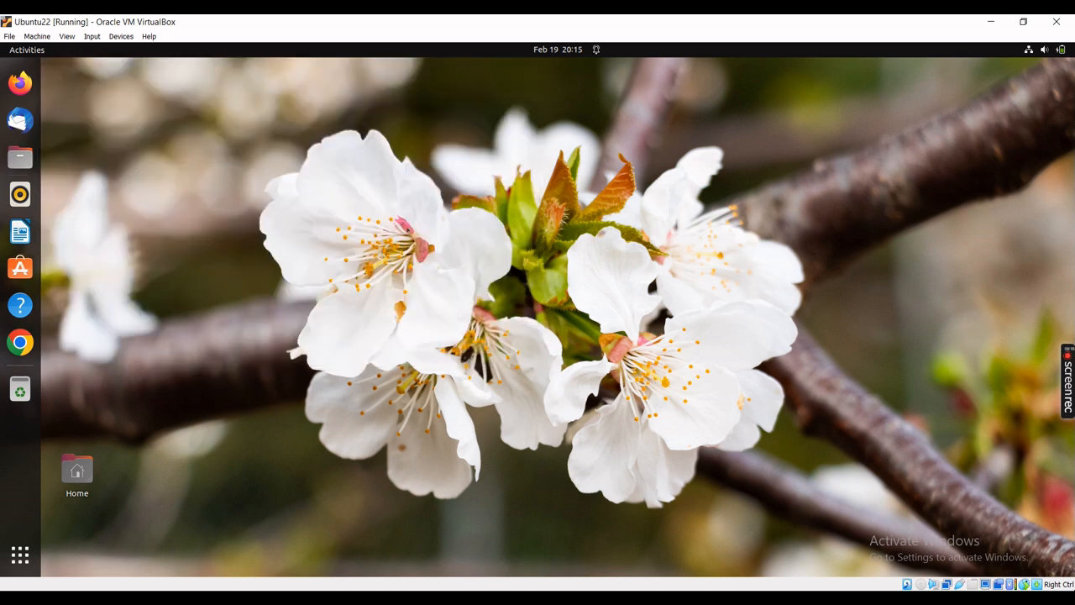